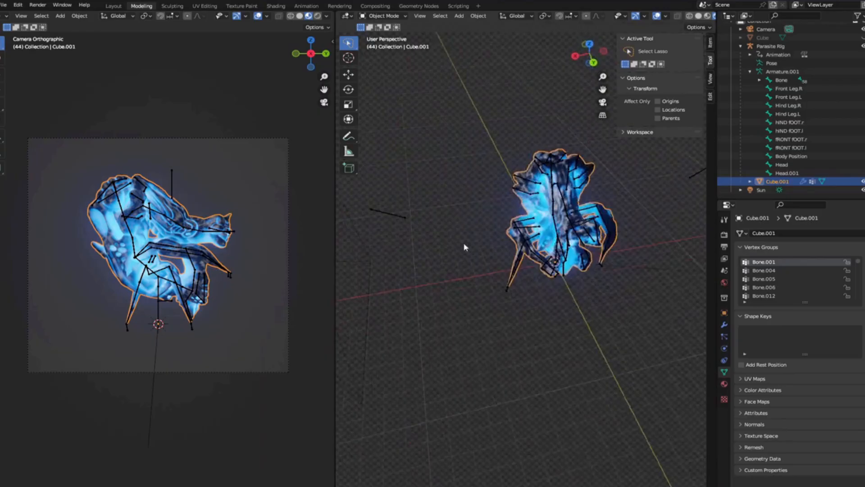
Select the orthographic camera facing the rigged creature in the perspective viewport
scroll(512, 245, up, 5)
middle_drag(501, 224, 443, 223)
scroll(505, 243, down, 3)
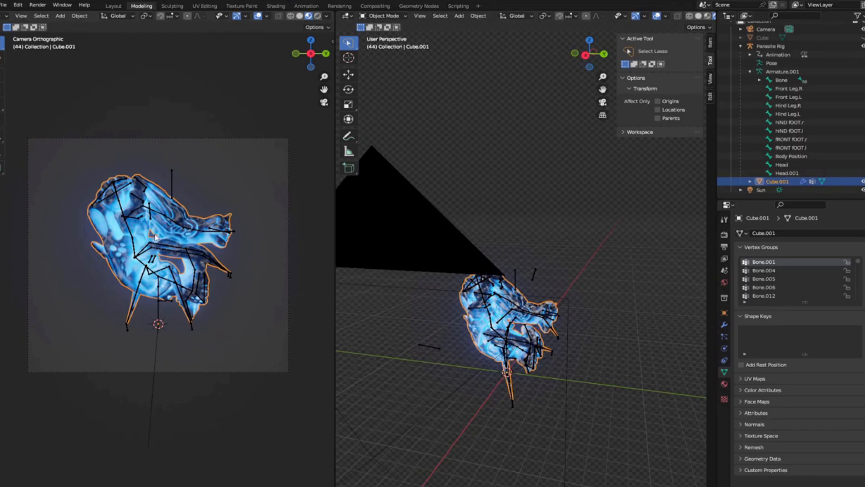
middle_drag(440, 349, 522, 309)
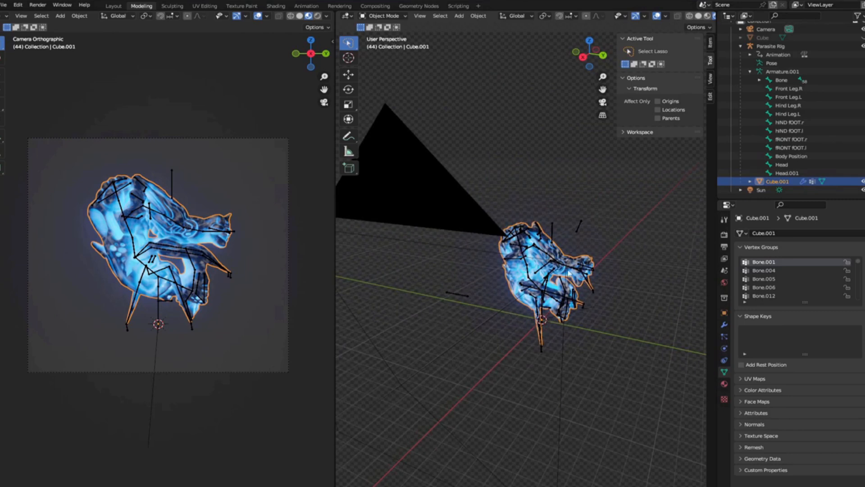
mouse_move(406, 273)
middle_down()
mouse_move(449, 242)
mouse_move(449, 260)
mouse_move(395, 264)
middle_up()
middle_drag(457, 269, 469, 273)
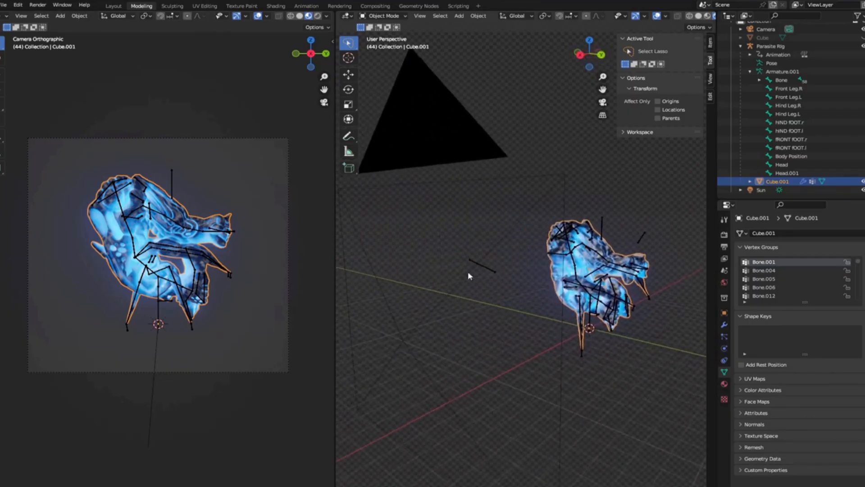
scroll(480, 309, down, 4)
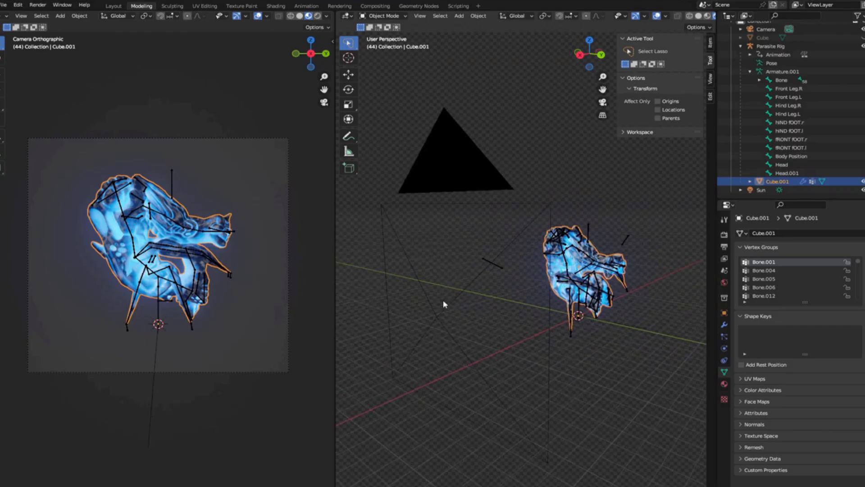
click(443, 304)
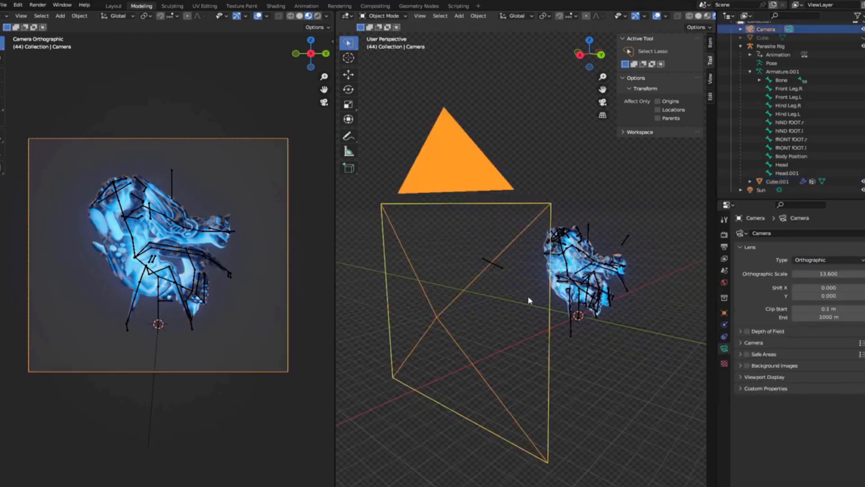
Display the camera's location, rotation and scale values and examine its placement relative to the creature from above and from the side
middle_drag(528, 296, 578, 350)
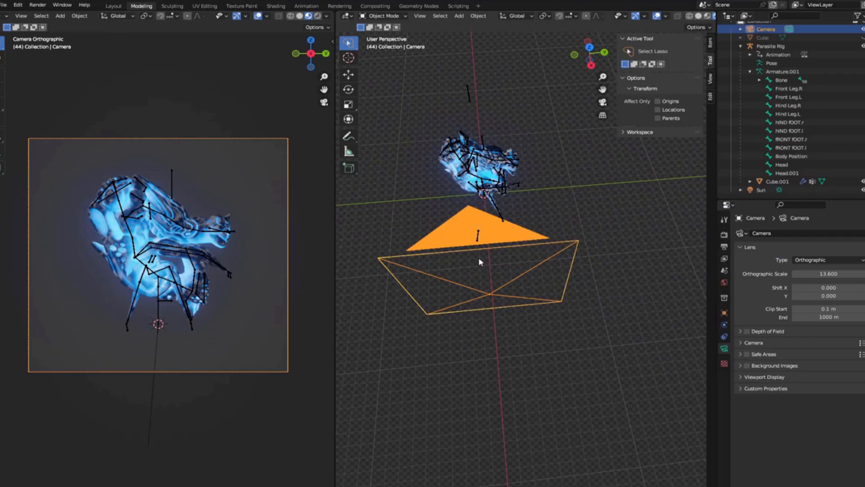
middle_drag(504, 308, 572, 290)
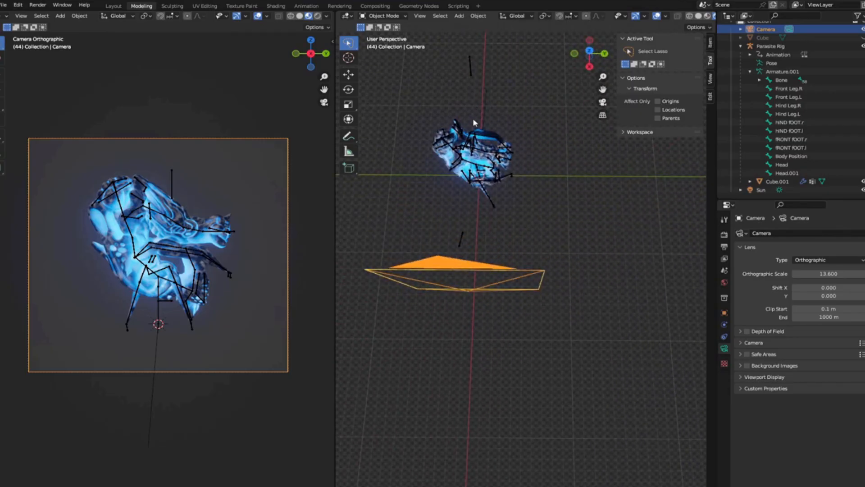
middle_drag(472, 118, 472, 212)
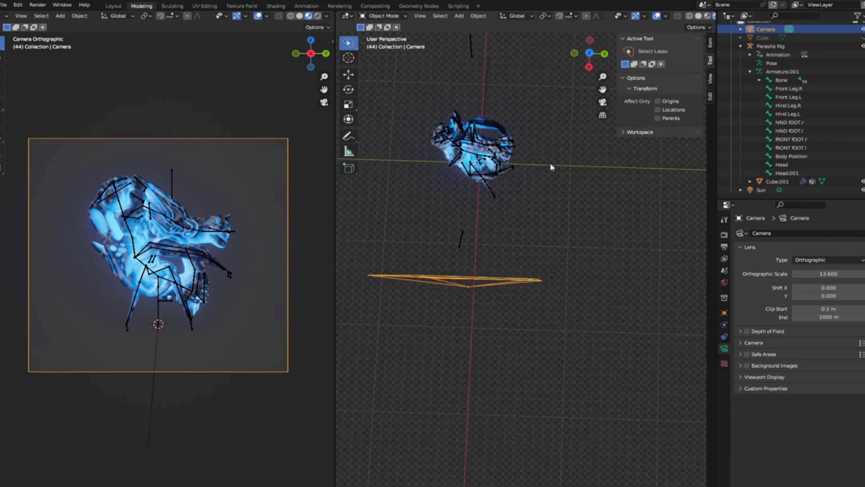
click(711, 44)
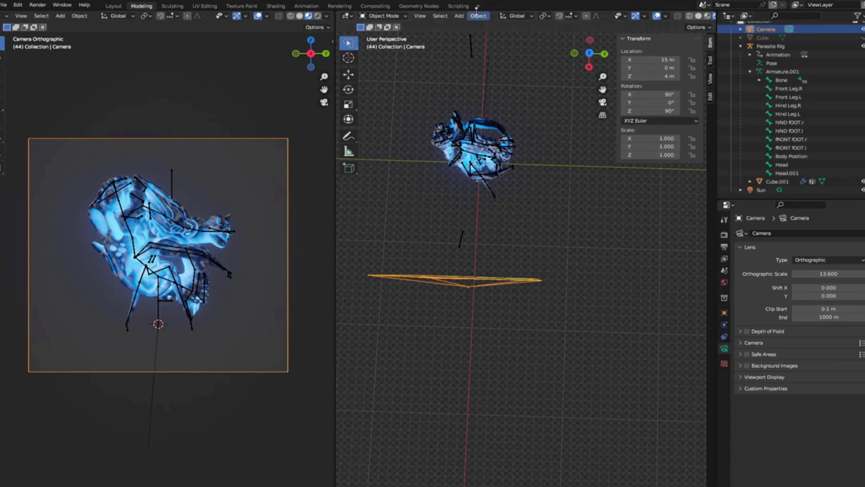
middle_drag(468, 292, 483, 211)
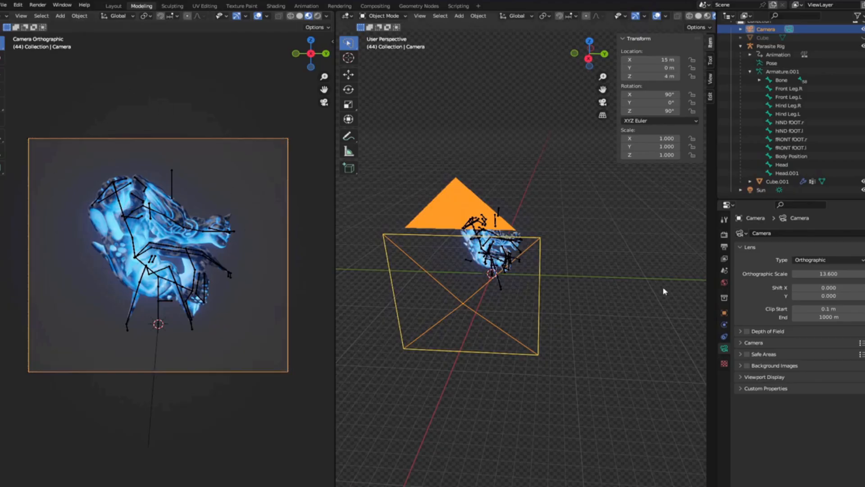
middle_drag(662, 292, 537, 227)
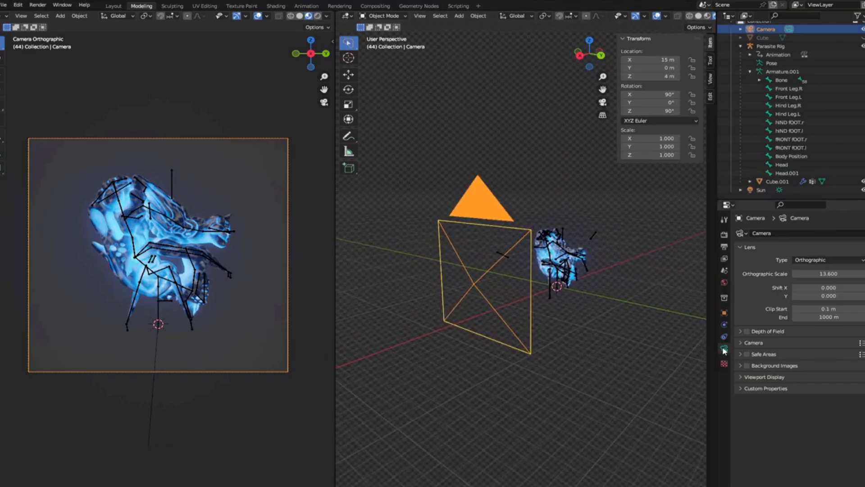
Switch the camera's lens type to Perspective to compare the framing and return it to Orthographic
click(828, 260)
click(812, 273)
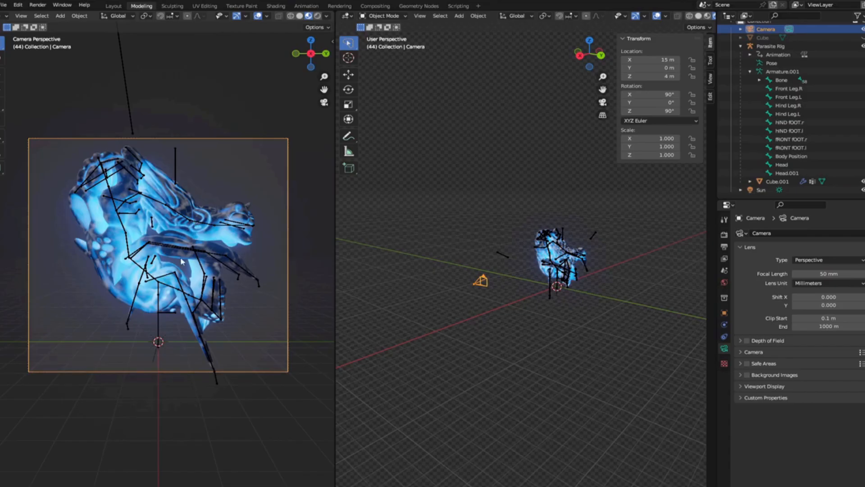
click(822, 261)
click(829, 283)
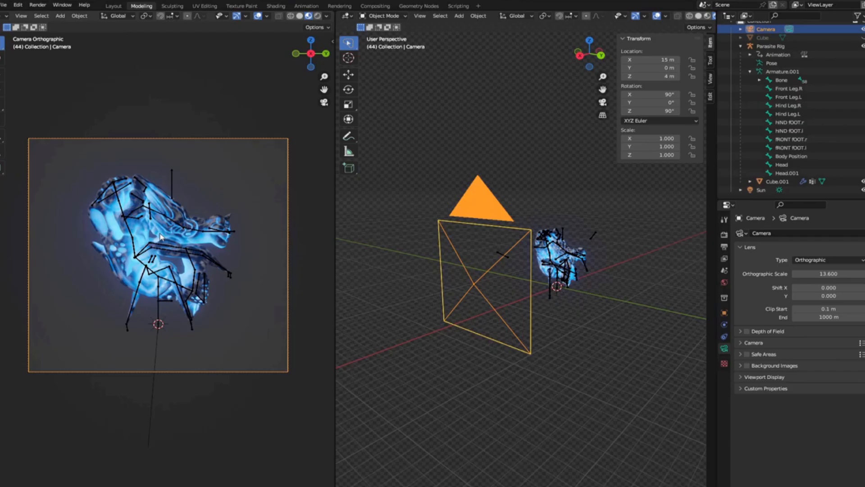
Adjust the camera's Orthographic Scale to 11.300 so the whole creature fits closely inside the frame
drag(828, 274, 797, 273)
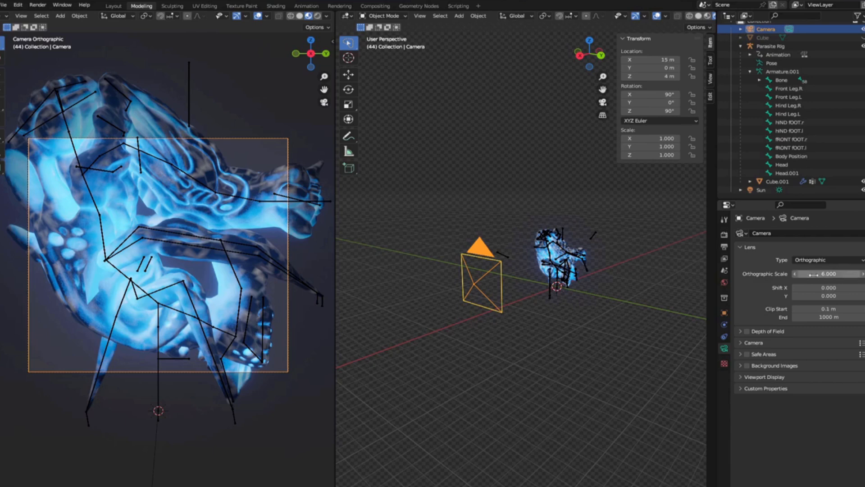
drag(813, 274, 837, 274)
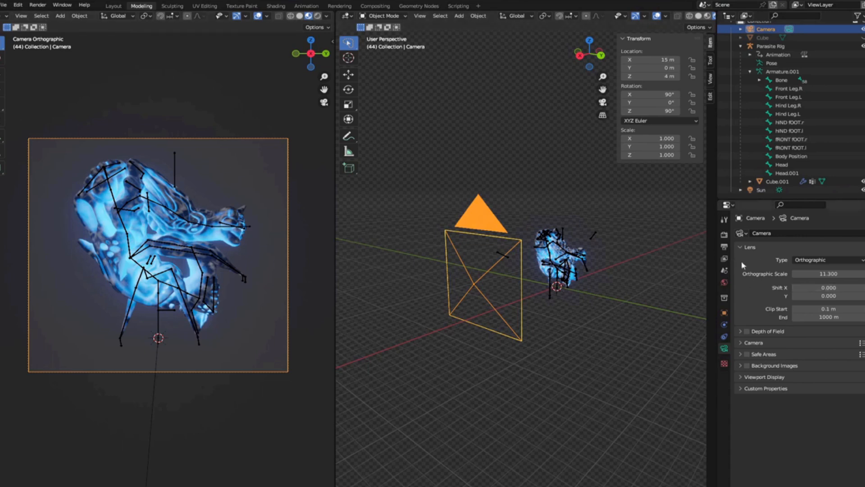
Expand the scene's Film render settings to check the Transparent background option
click(724, 235)
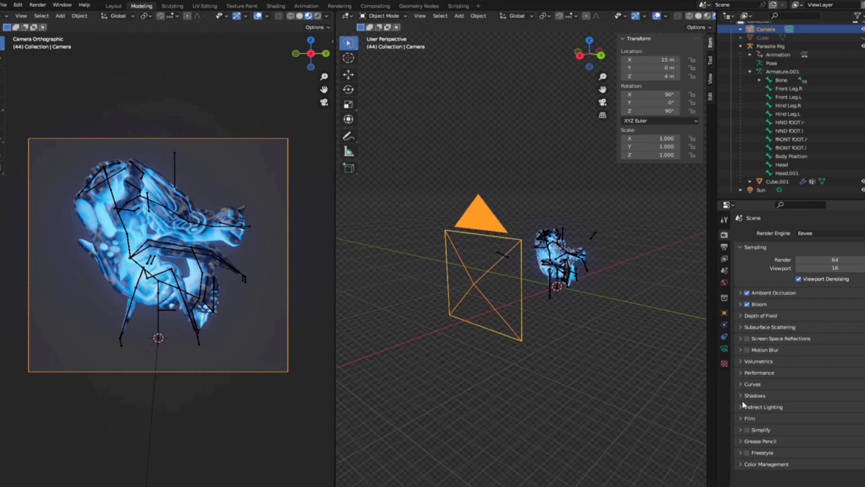
click(756, 418)
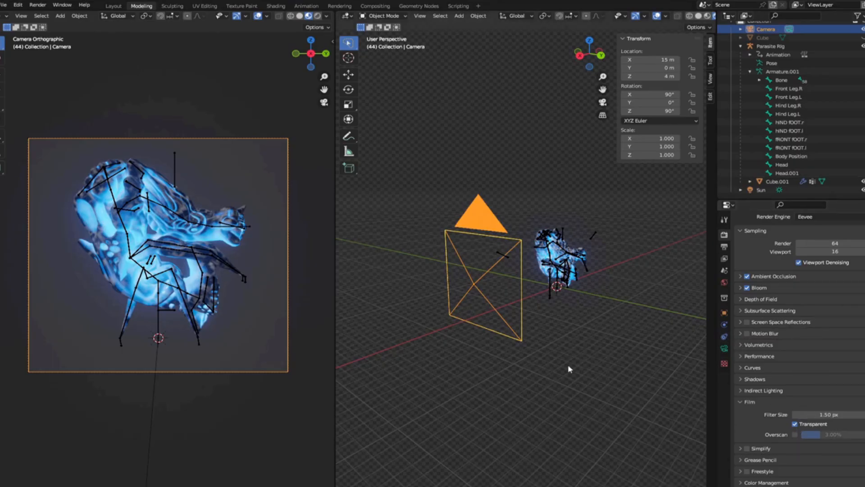
Open the render output path's file browser and look through the naming of the PNG frame sequences in the Presvideos folder
click(725, 247)
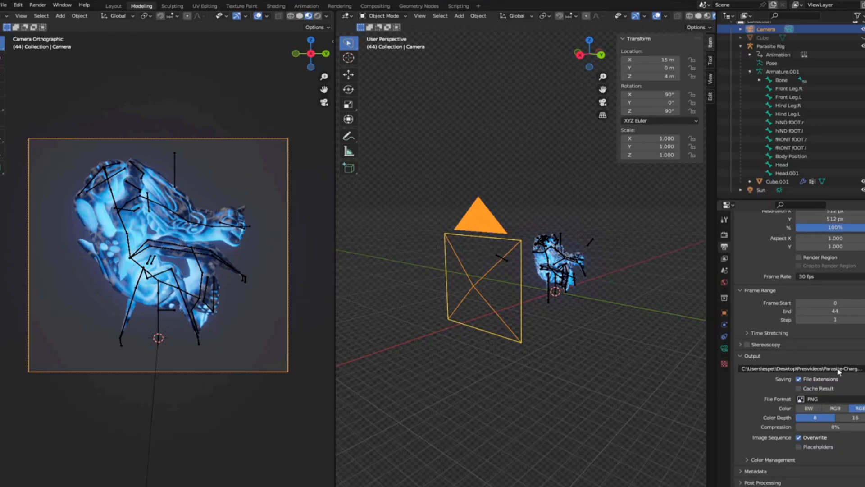
click(864, 368)
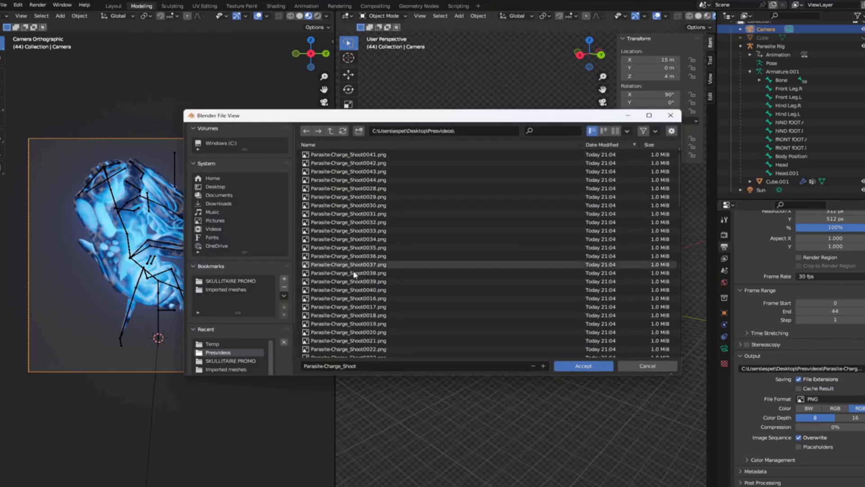
scroll(373, 308, down, 4)
scroll(406, 158, up, 2)
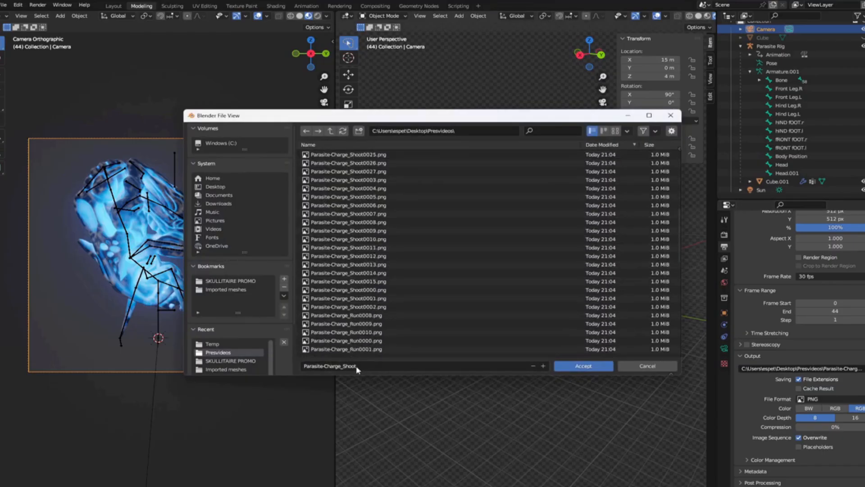
scroll(336, 320, down, 10)
scroll(350, 334, up, 8)
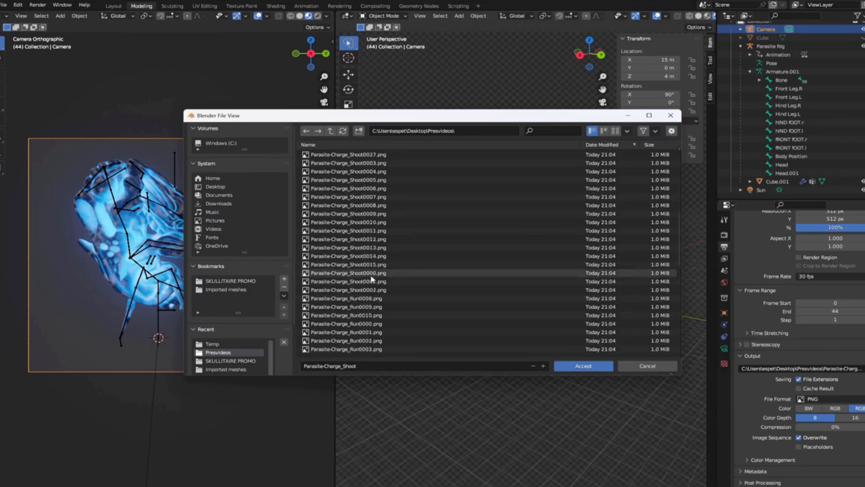
scroll(382, 237, down, 3)
scroll(383, 252, down, 15)
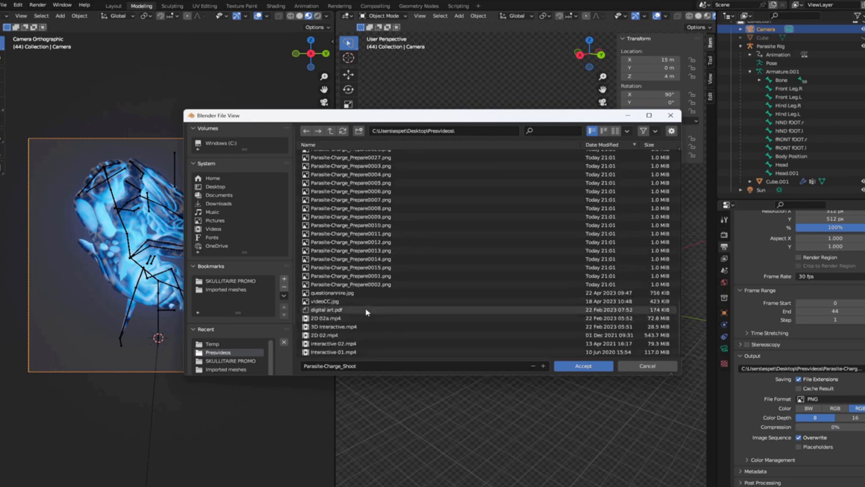
scroll(385, 277, up, 2)
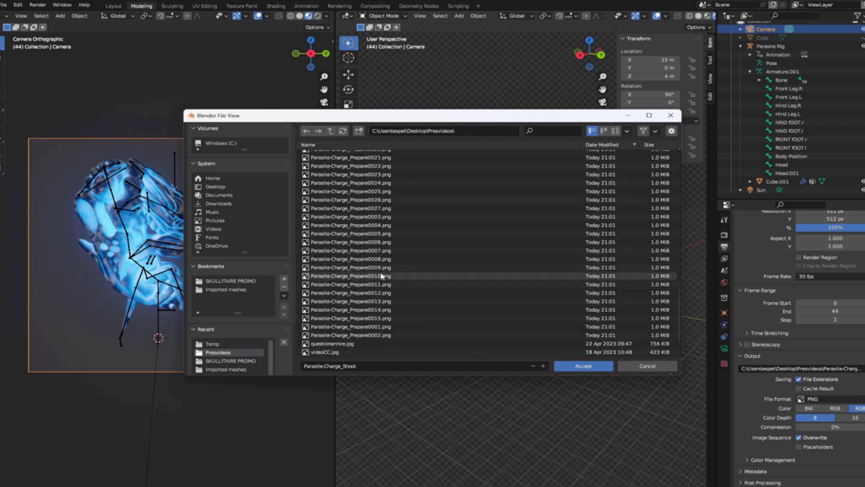
scroll(381, 276, up, 6)
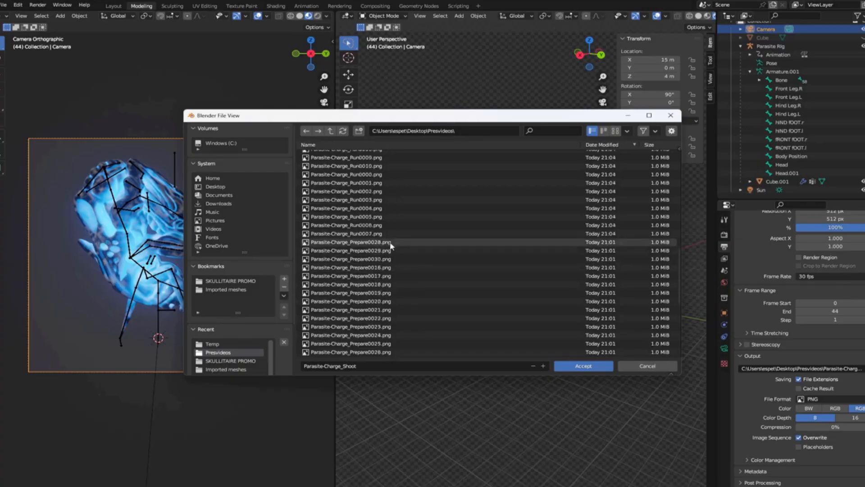
scroll(421, 249, down, 8)
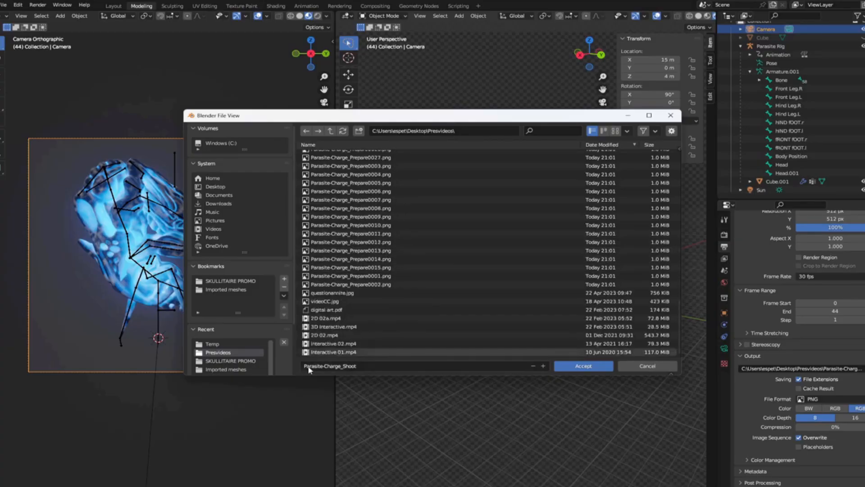
Try Parasite-Charge_Prepare0011.png as the output name, highlight its frame number and extension, and cancel the file selection
click(310, 370)
click(334, 367)
click(363, 365)
click(356, 234)
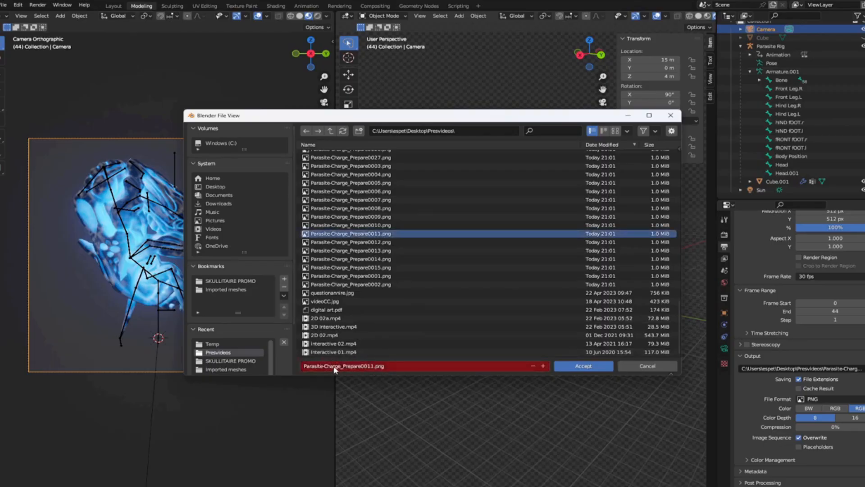
click(364, 368)
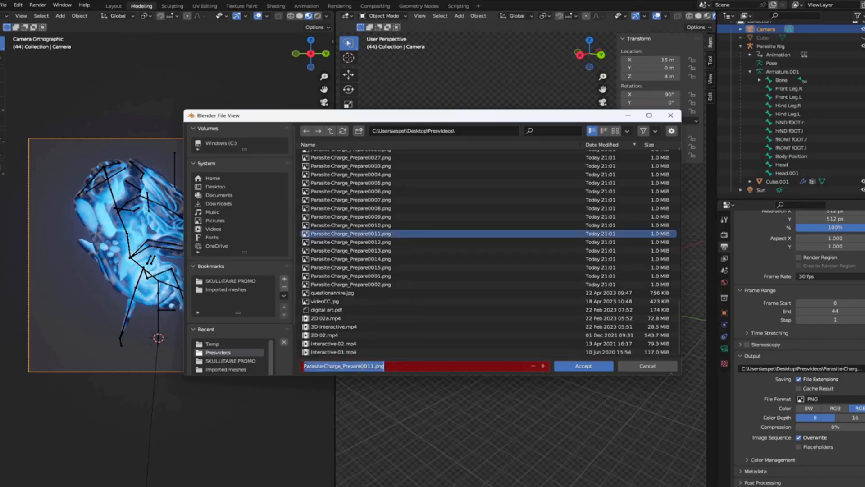
drag(361, 367, 391, 367)
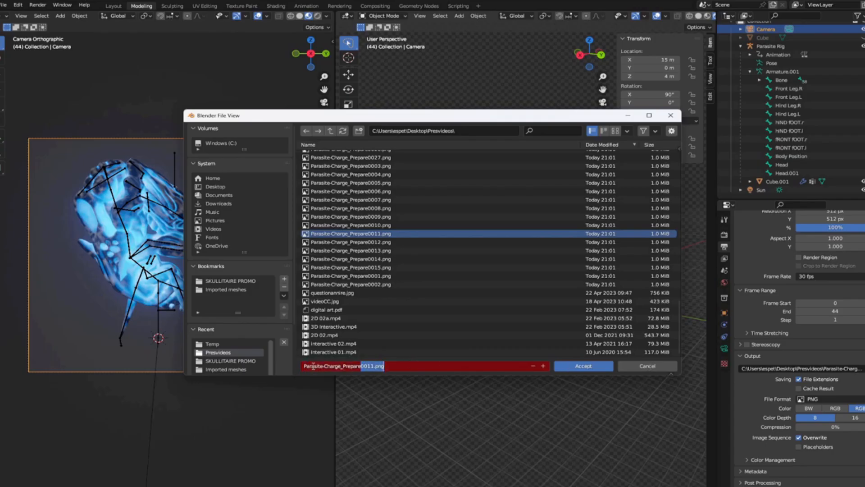
click(647, 367)
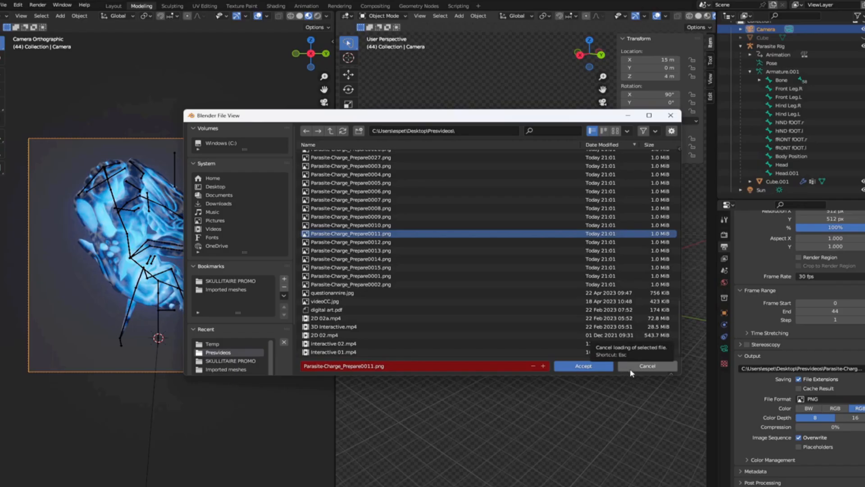
click(644, 367)
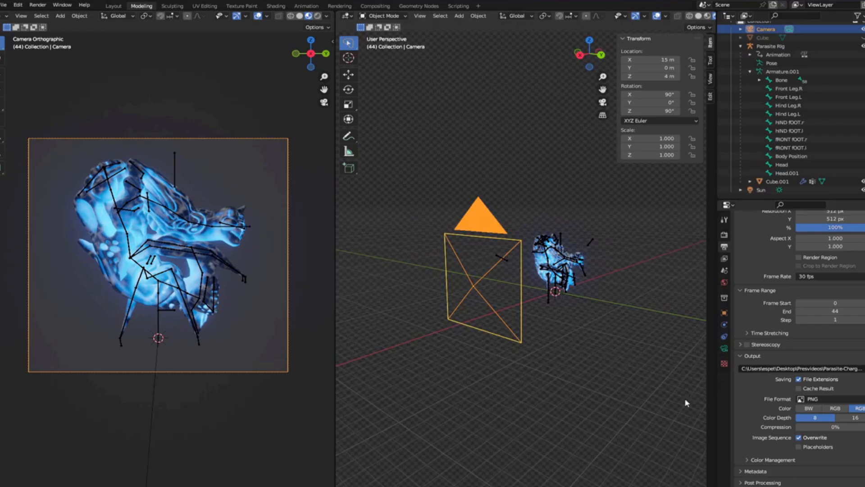
Review the scene's output settings, including resolution, frame range, file format and colour options
click(749, 460)
scroll(751, 438, down, 3)
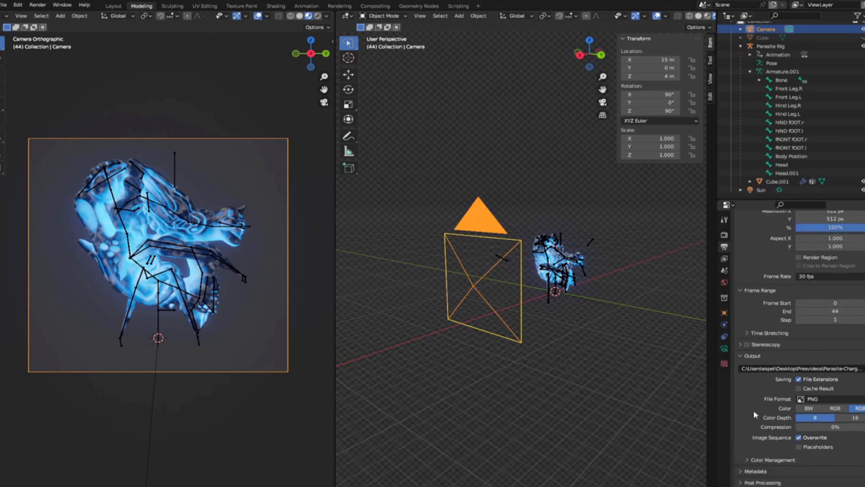
scroll(753, 409, up, 2)
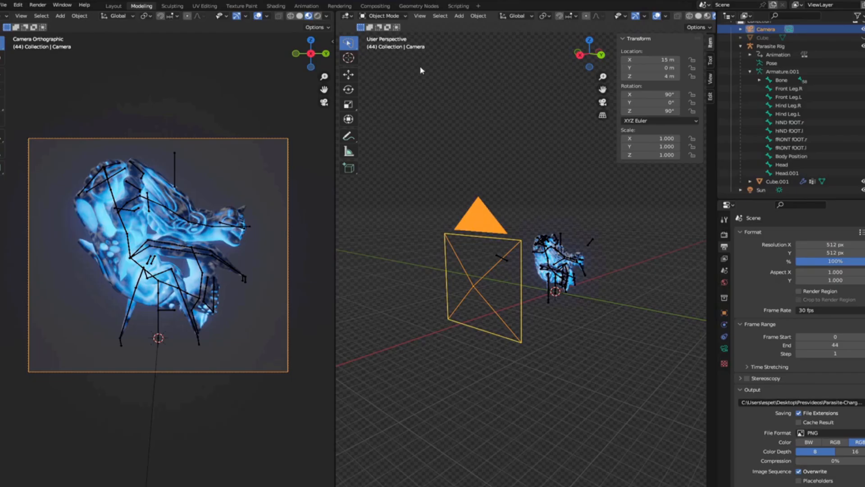
In the Animation workspace, disable the Distance Attack track of the parasite rig and select the Charge Prepare strip
click(307, 6)
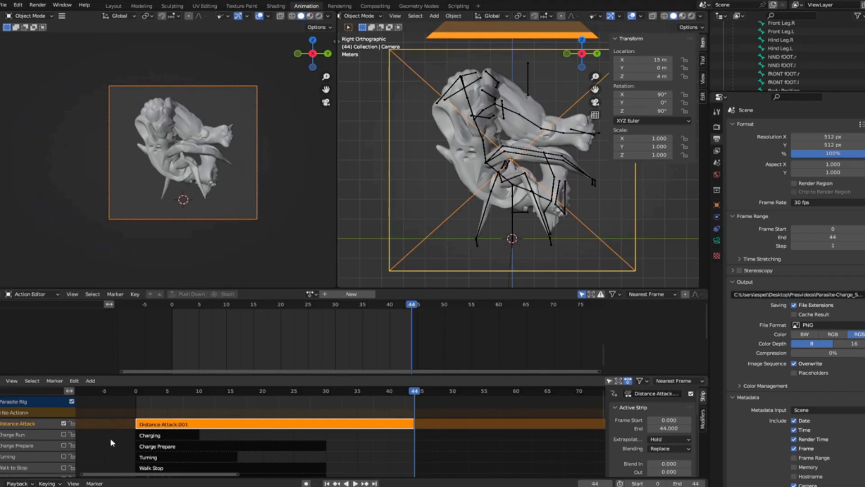
click(64, 423)
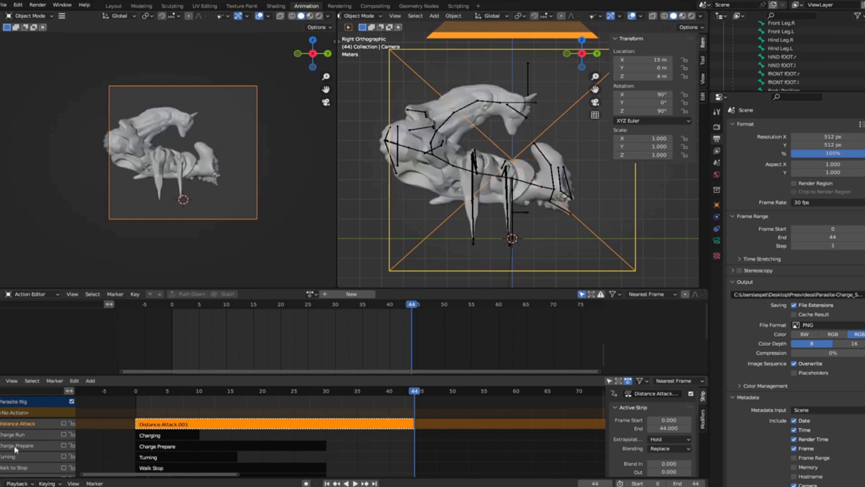
click(16, 446)
click(186, 446)
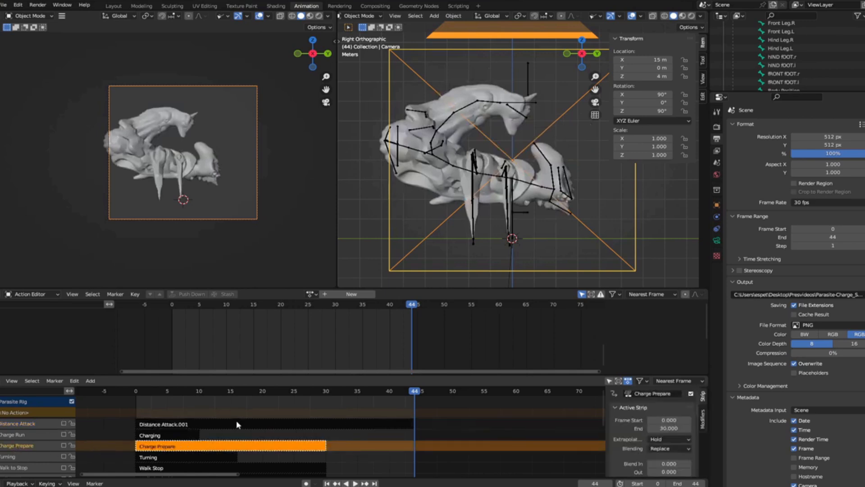
Enable the Charge Prepare track of the parasite rig and preview its motion by scrubbing the timeline from frame 0
drag(414, 393, 115, 412)
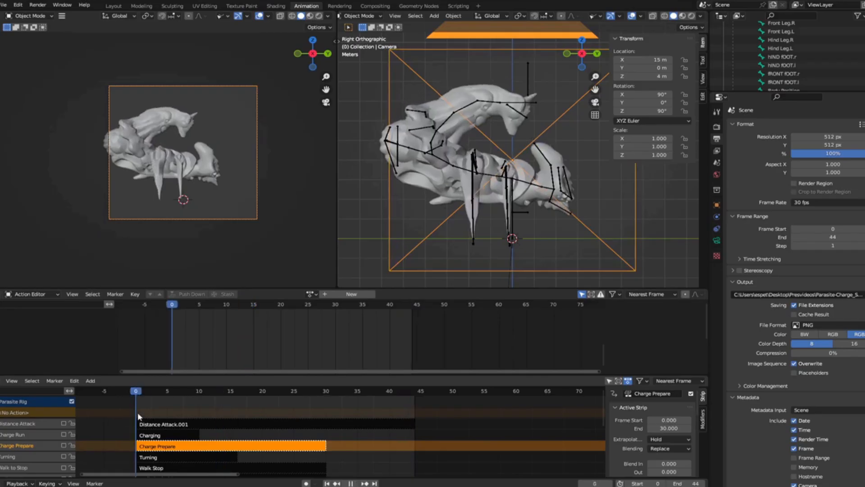
click(64, 445)
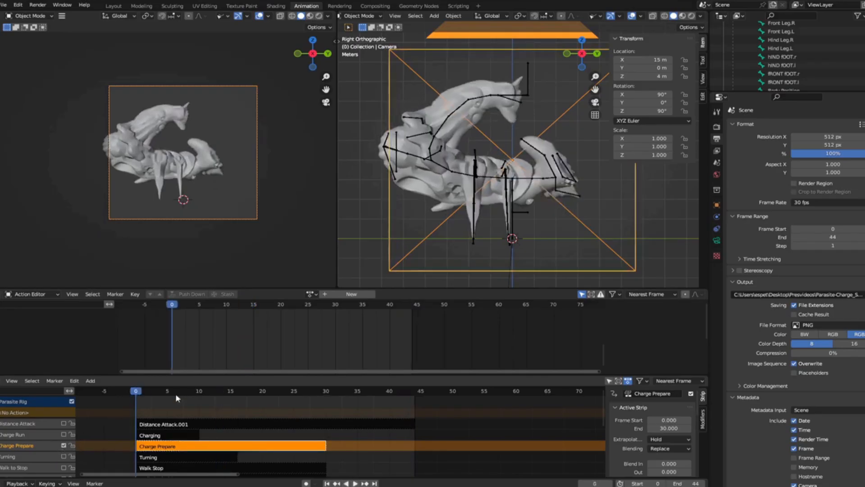
drag(136, 392, 182, 441)
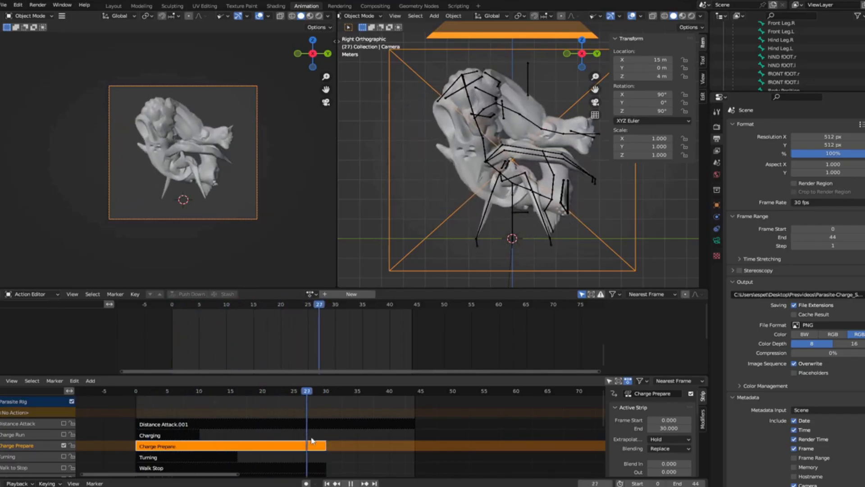
key(Escape)
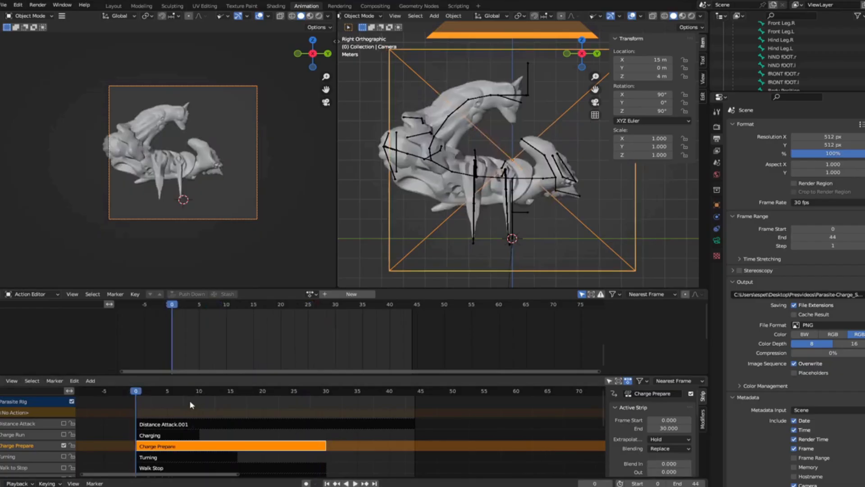
Scrub to the end of the Charge Prepare strip, set the scene's end frame to 30 and render the animation
drag(137, 396, 328, 415)
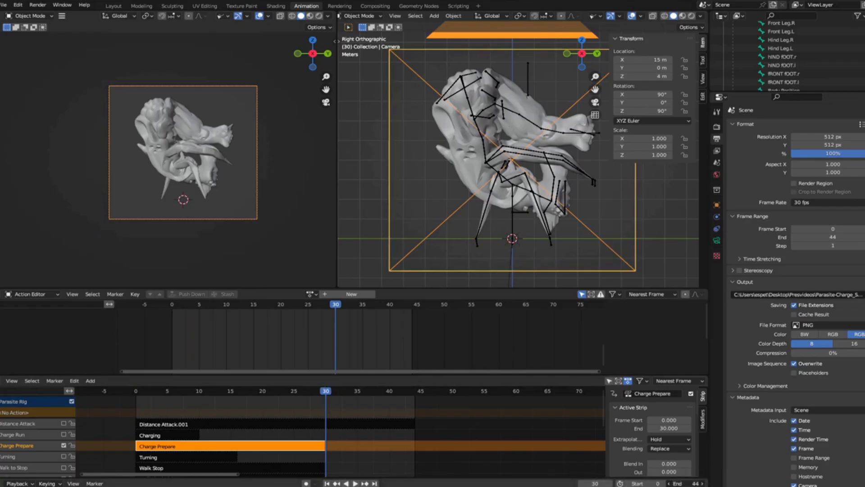
click(689, 483)
text(30)
key(Return)
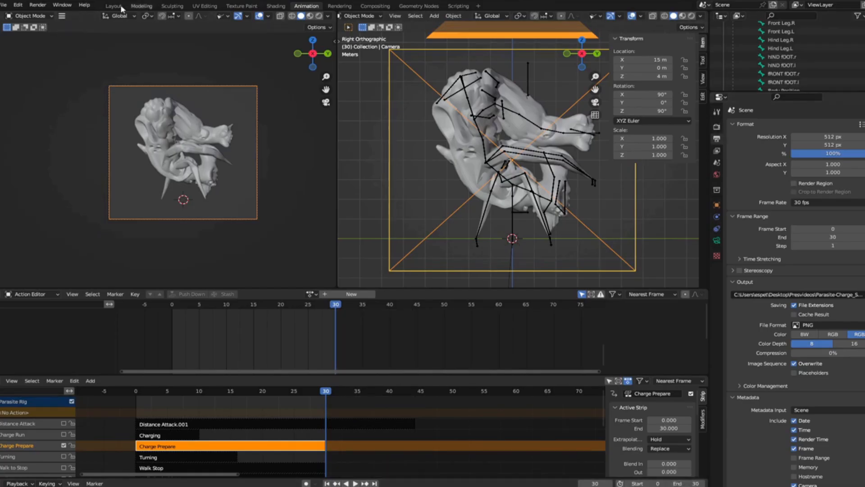
click(43, 7)
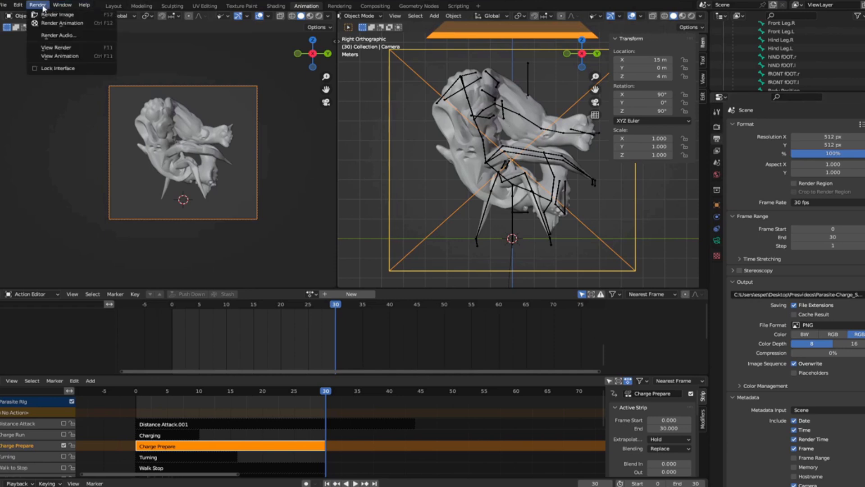
click(75, 24)
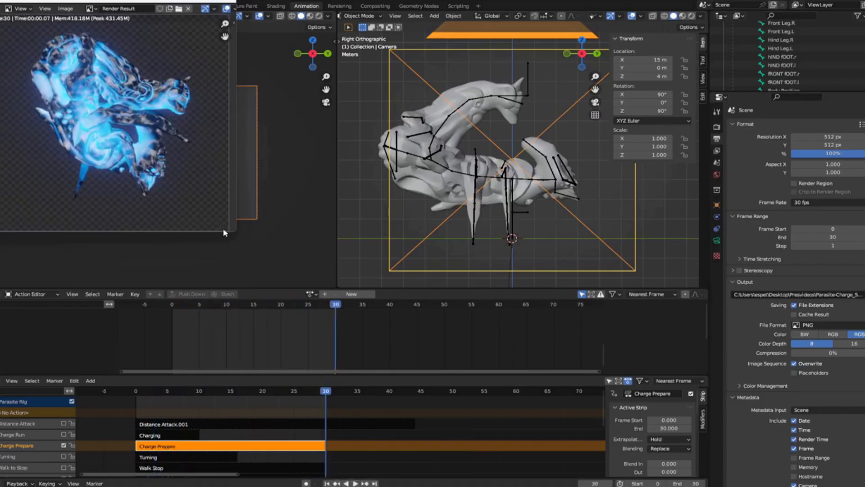
Switch to the Presvideos folder in File Explorer and preview several of the rendered Parasite-Charge_Prepare PNG frames
key(alt+Tab)
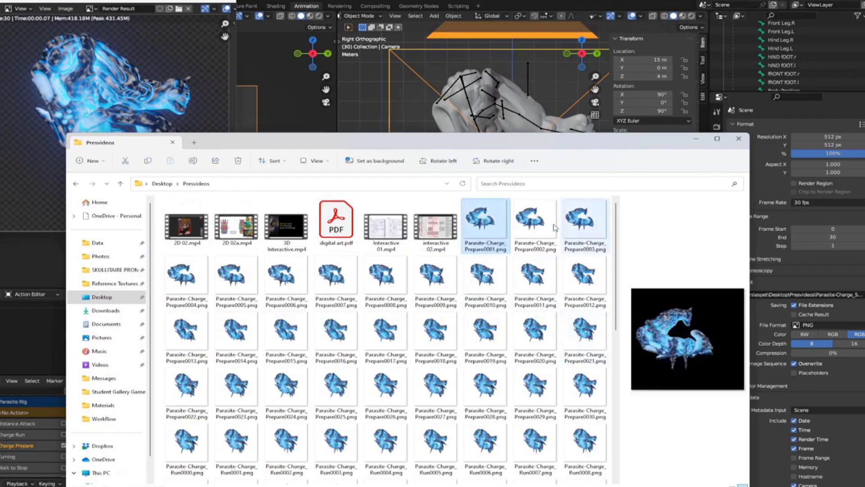
click(537, 225)
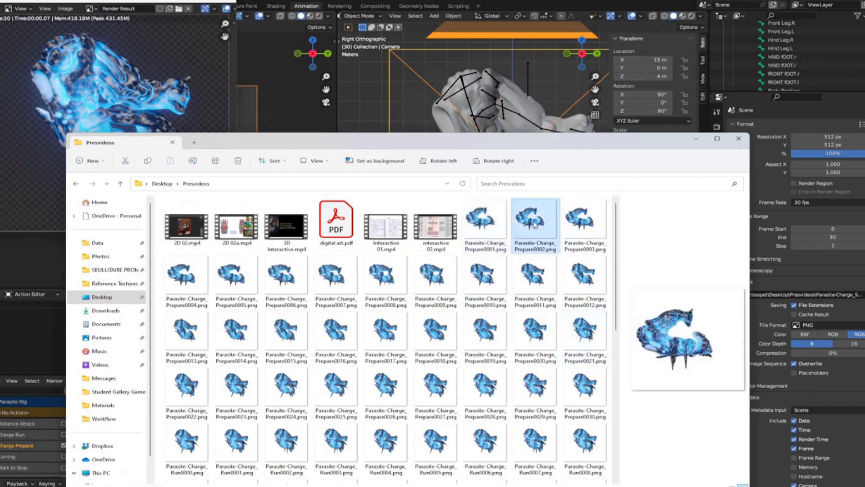
click(579, 226)
click(525, 276)
click(483, 275)
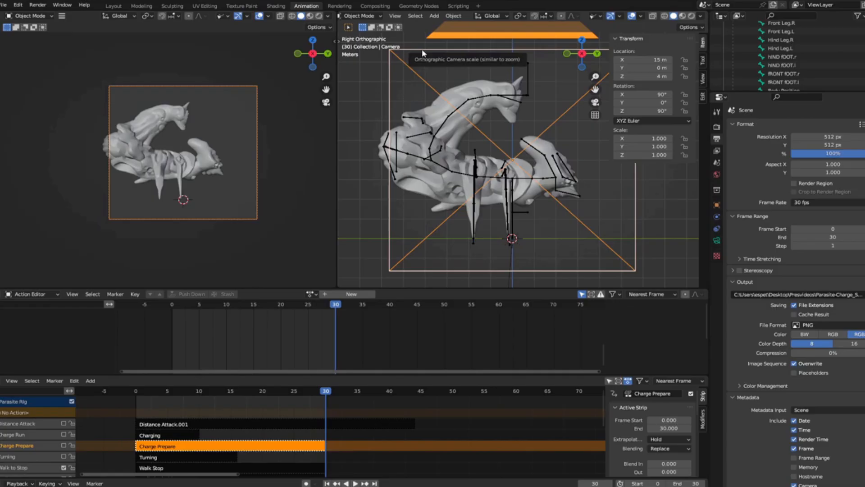
Show the parasite and camera in material preview shading from the top orthographic view
scroll(423, 53, down, 2)
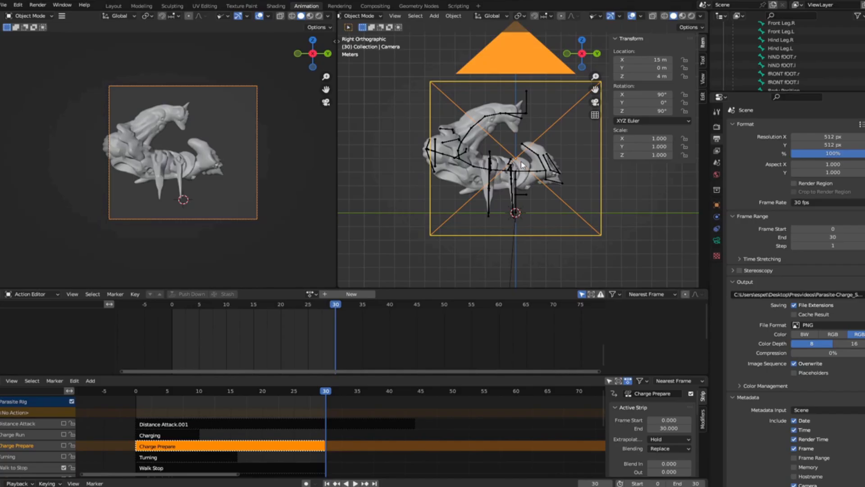
click(682, 16)
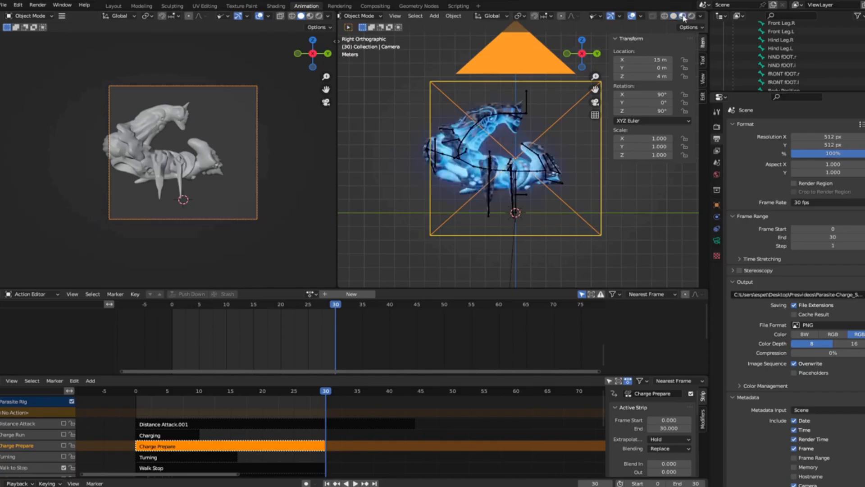
click(701, 16)
key(KP_7)
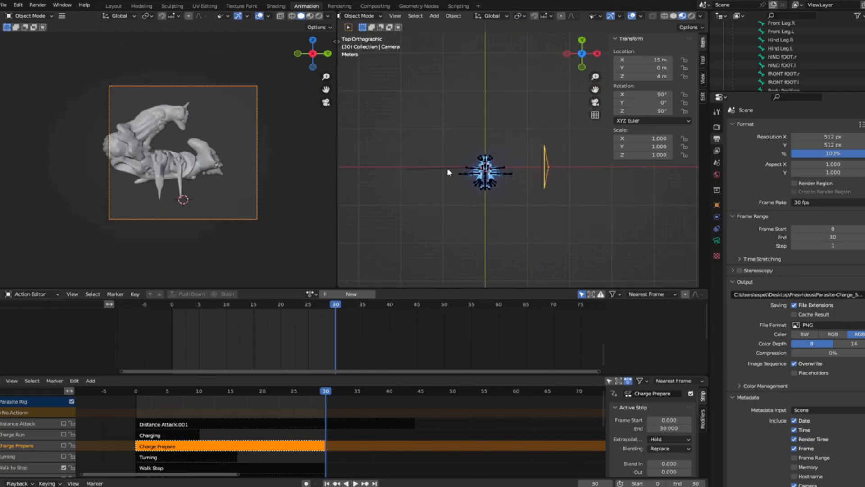
click(375, 6)
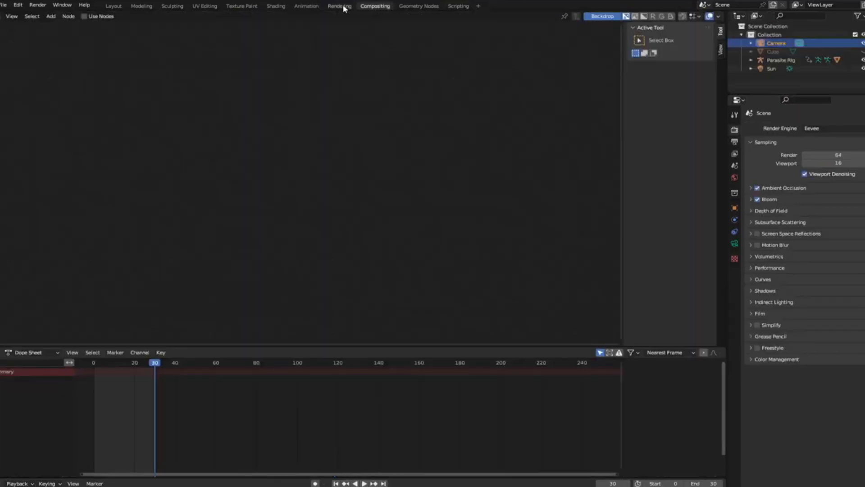
click(339, 5)
click(306, 5)
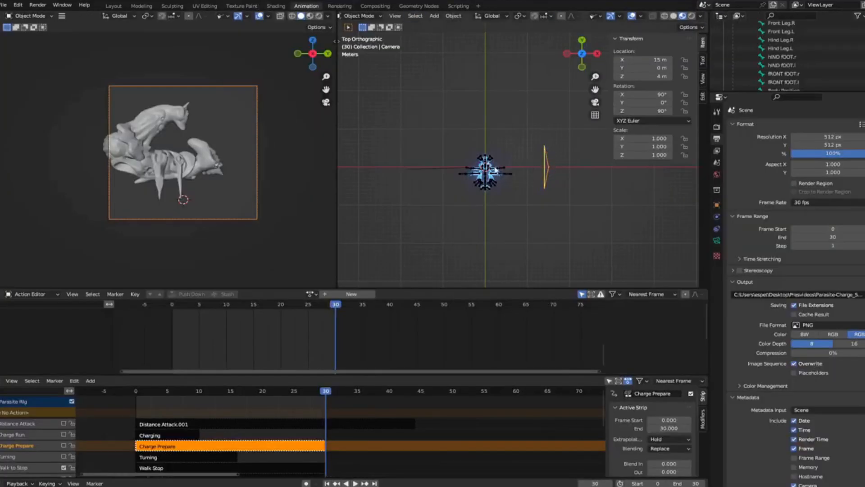
Rotate the camera 90° around global Z about the 3D cursor to face the parasite's front, and show the camera view in rendered shading
click(521, 17)
click(550, 37)
key(r)
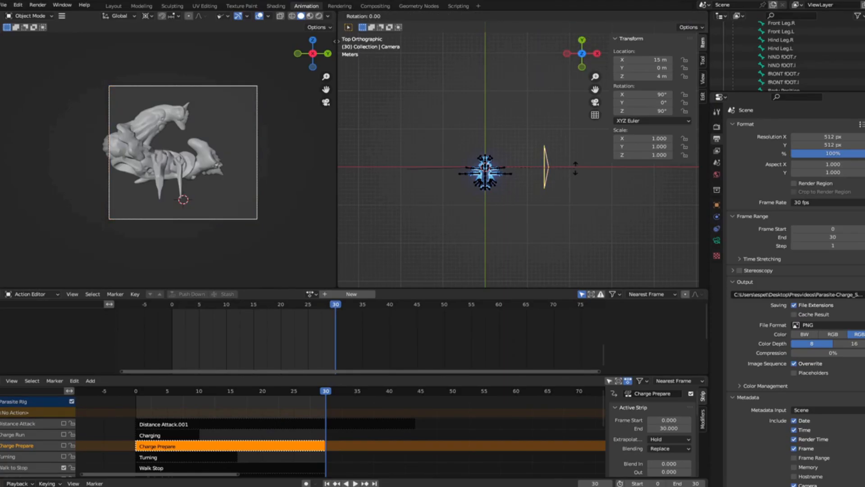
key(z)
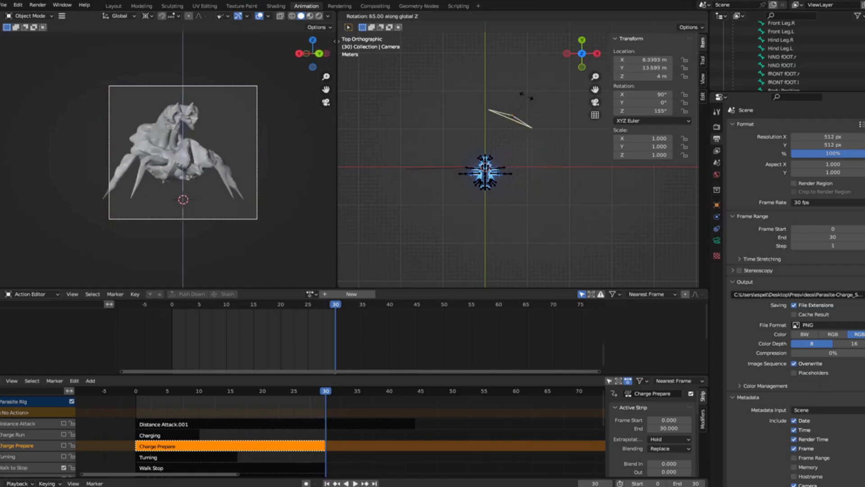
click(485, 75)
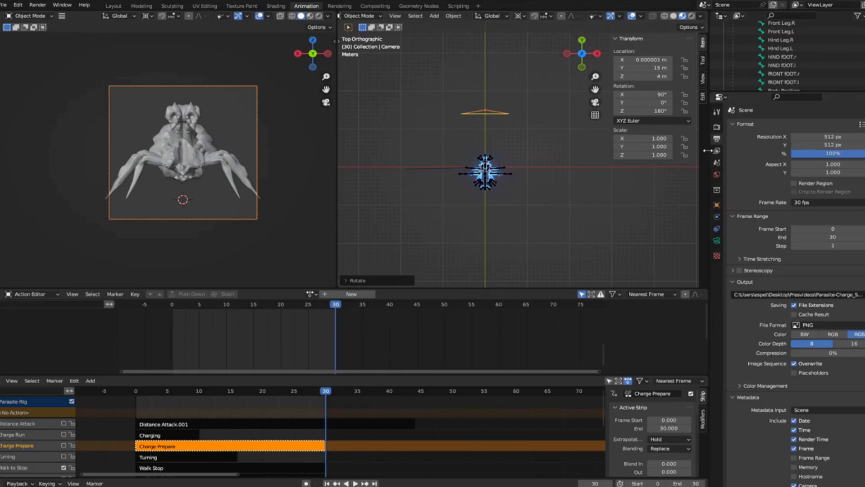
click(319, 16)
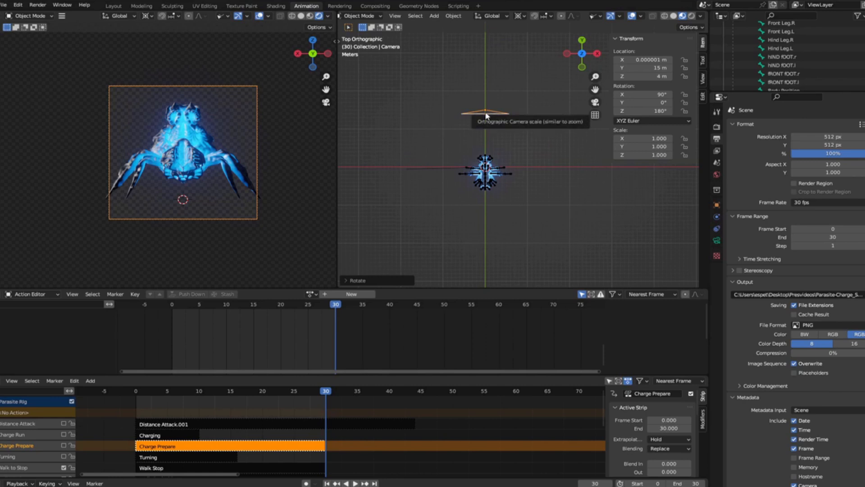
key(ctrl+z)
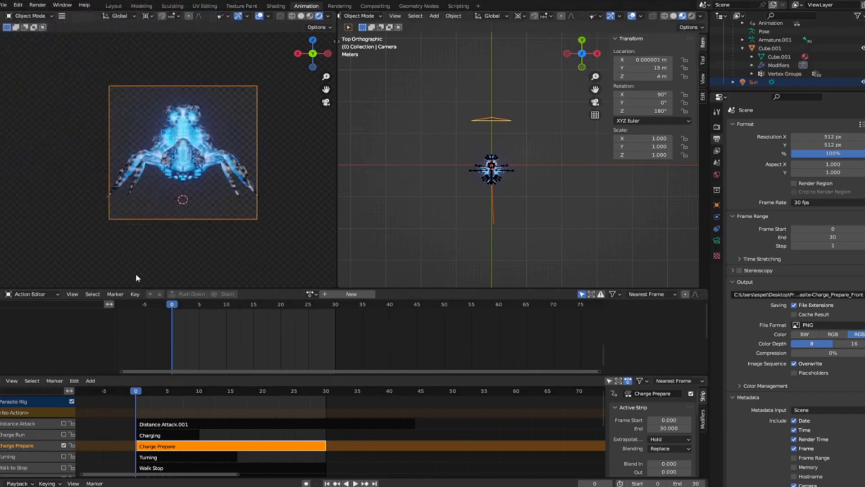
Switch to the Unity project, shrink the asset browser and open the Monster folder
mouse_move(3, 486)
drag(863, 73, 374, 1)
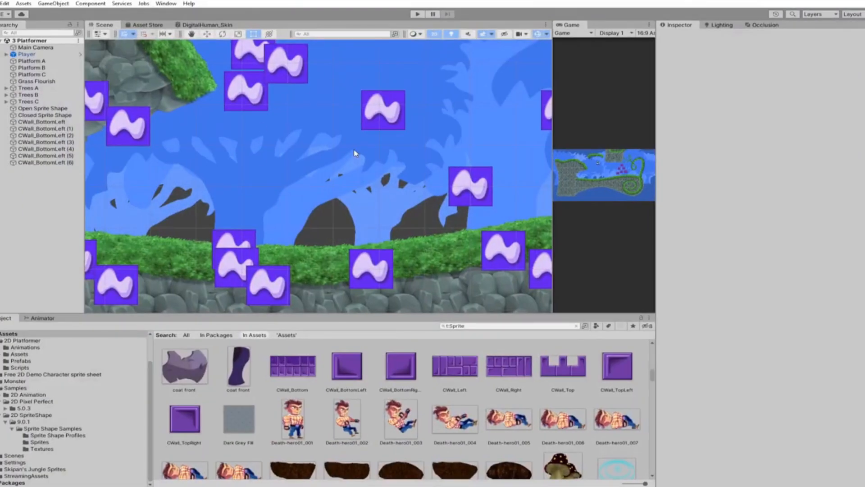
drag(323, 312, 203, 338)
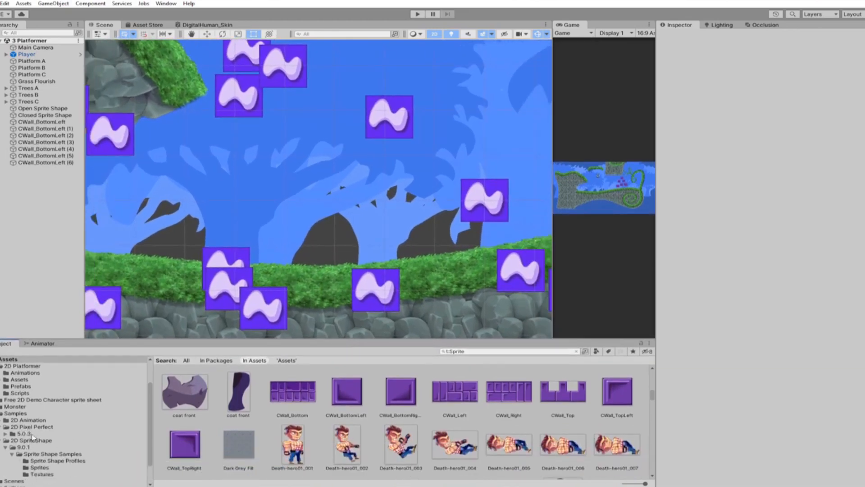
click(13, 407)
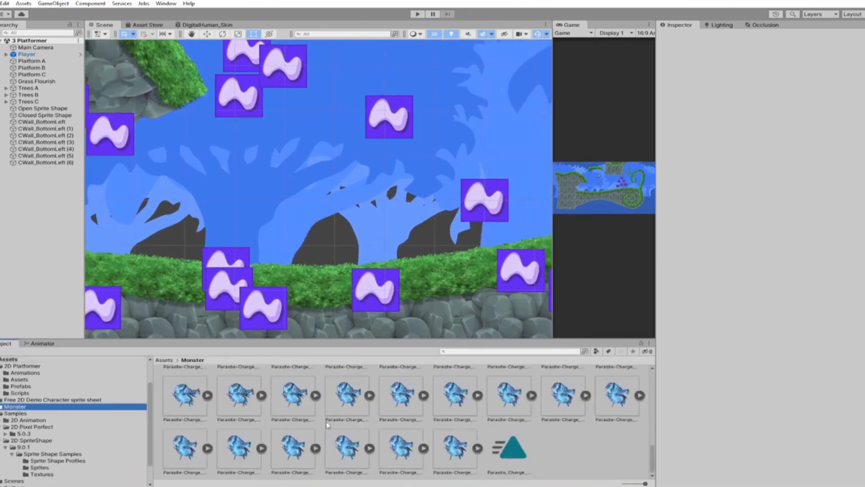
Look through the Parasite-Charge_Prepare sprites in the Monster folder, previewing successive frames and their import settings
scroll(398, 442, down, 2)
scroll(405, 428, down, 2)
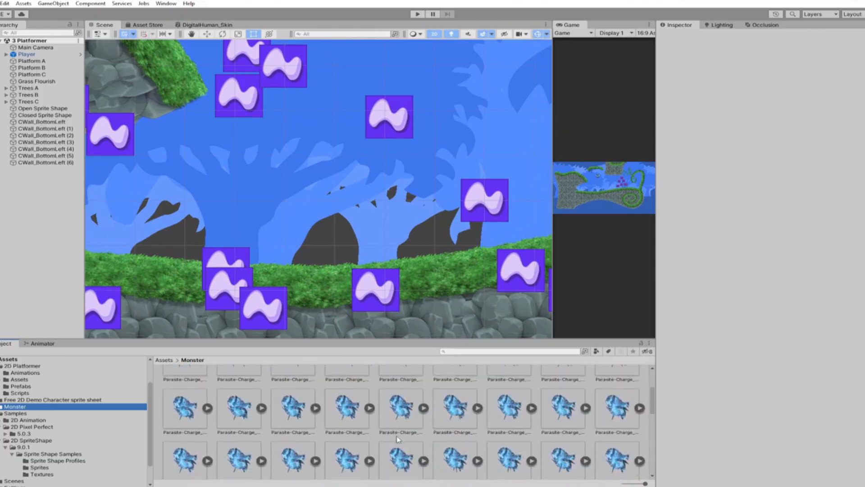
click(408, 392)
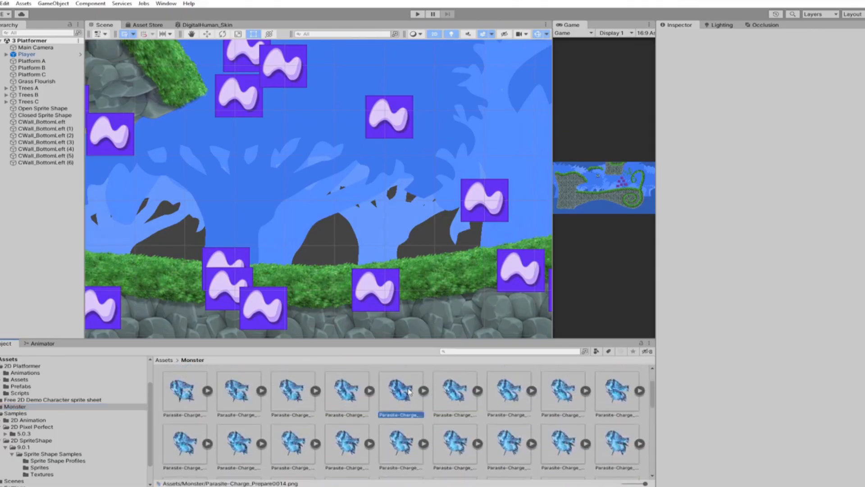
click(353, 395)
click(394, 396)
click(467, 397)
click(502, 398)
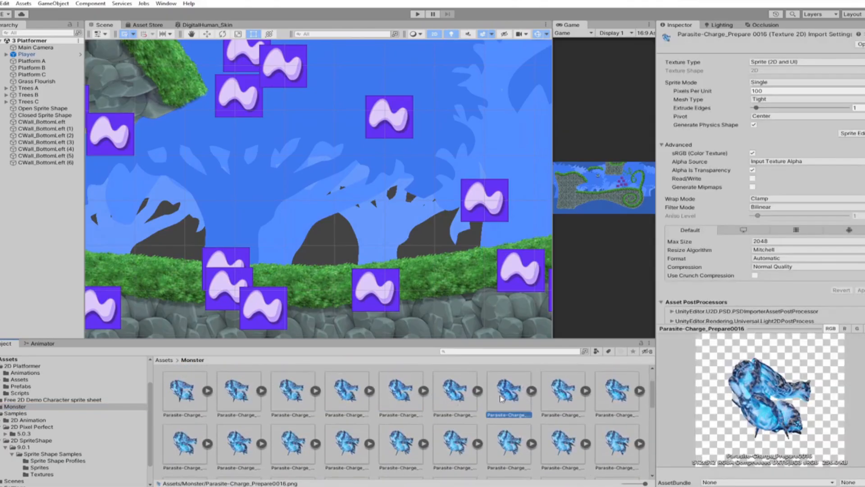
click(554, 396)
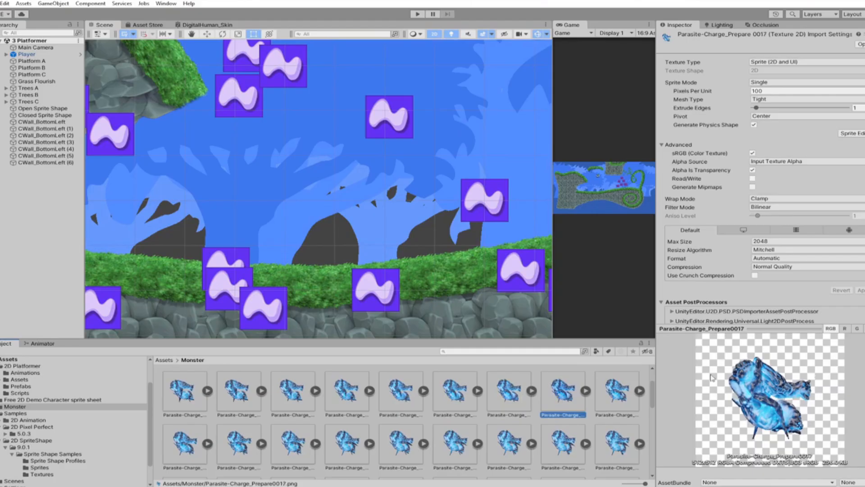
scroll(415, 410, up, 2)
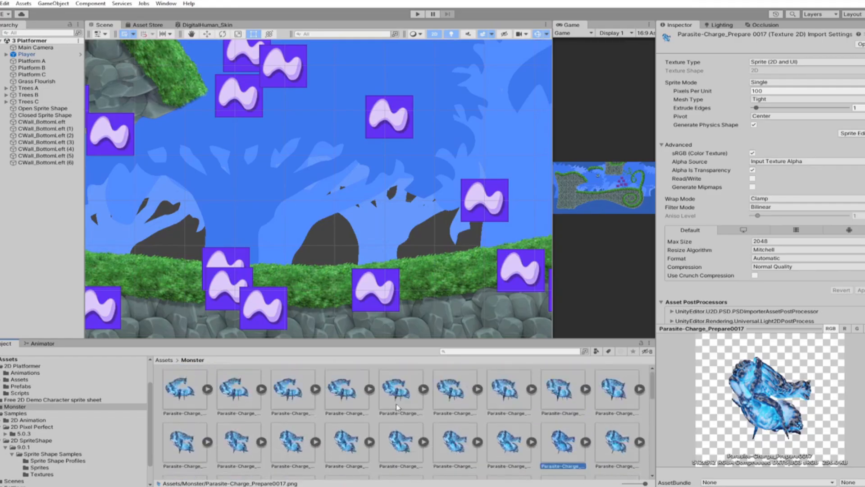
click(421, 398)
click(442, 394)
click(498, 394)
click(552, 396)
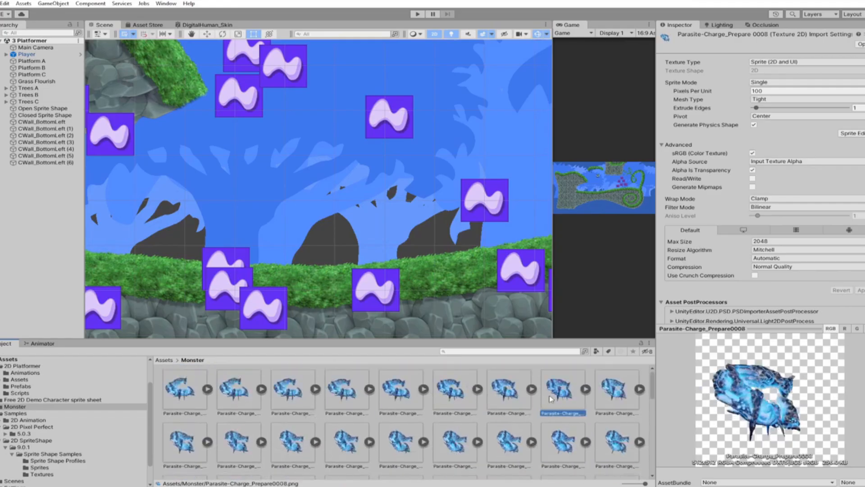
click(615, 390)
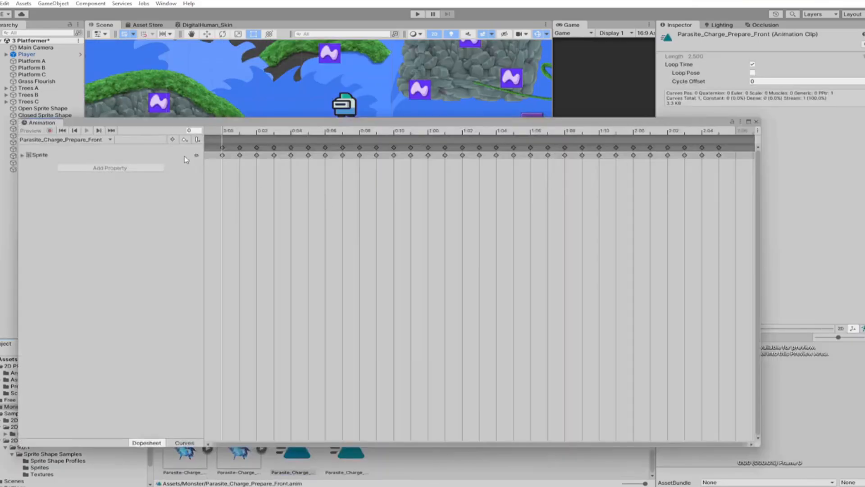
Expand the Sprite track of the Parasite_Charge_Prepare_Front clip, inspect its keyframed sprites and scrub to frame 30
drag(224, 123, 212, 214)
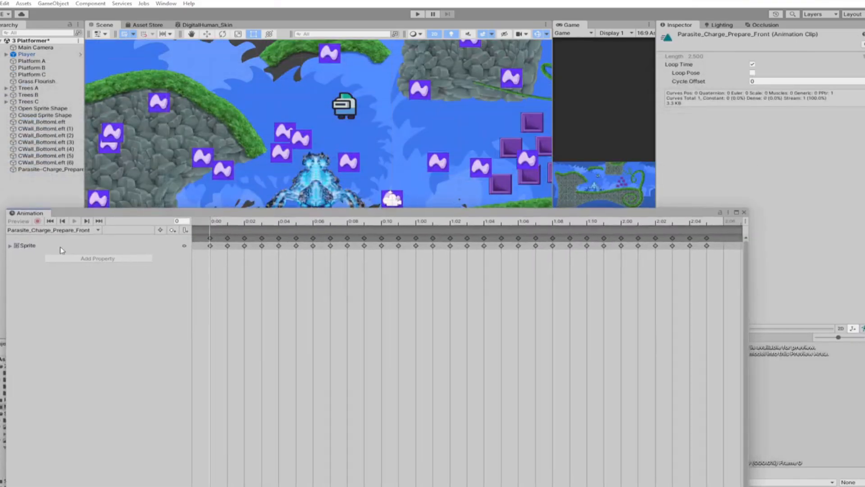
click(10, 246)
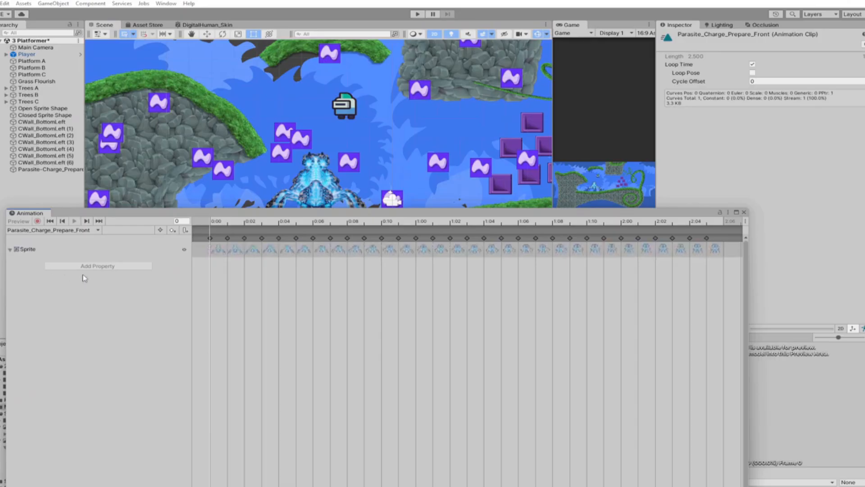
click(219, 250)
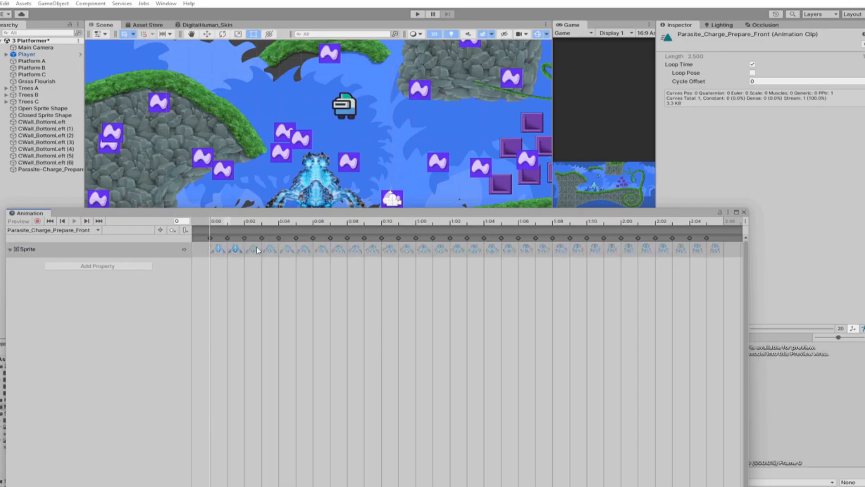
click(305, 251)
drag(216, 223, 723, 226)
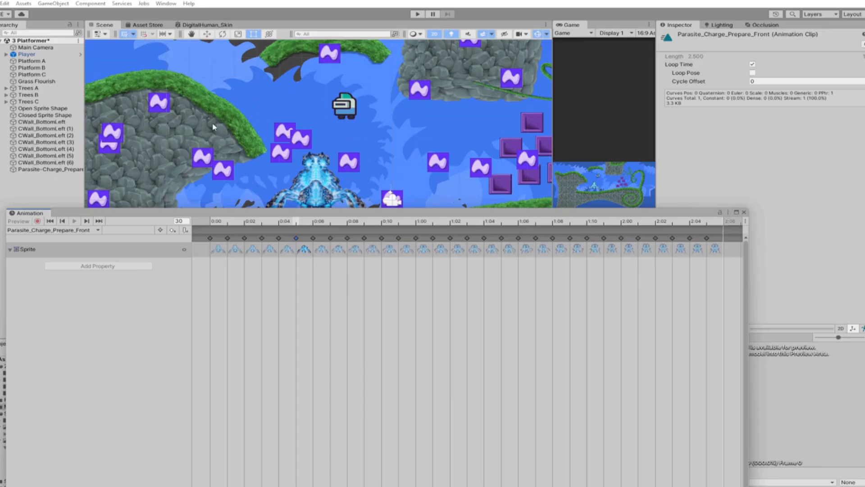
Return the Parasite_Charge_Prepare_Front clip's playhead to frame 0 and close its animation timeline
drag(307, 215, 317, 192)
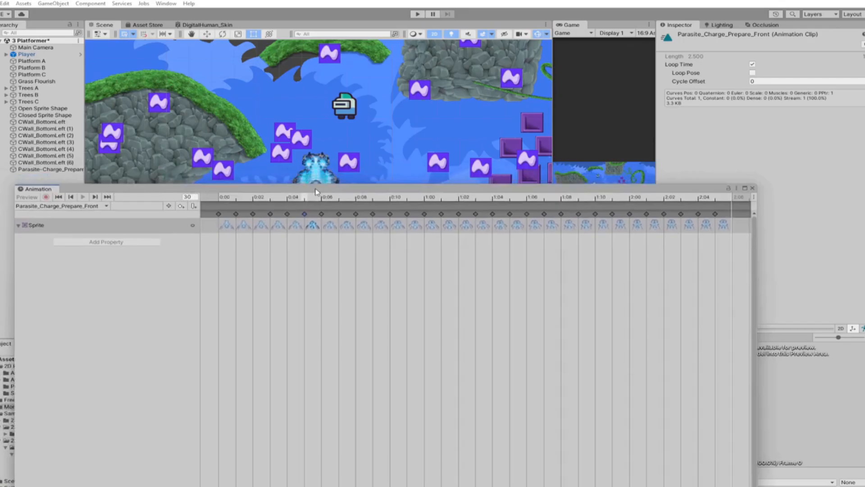
drag(227, 198, 211, 198)
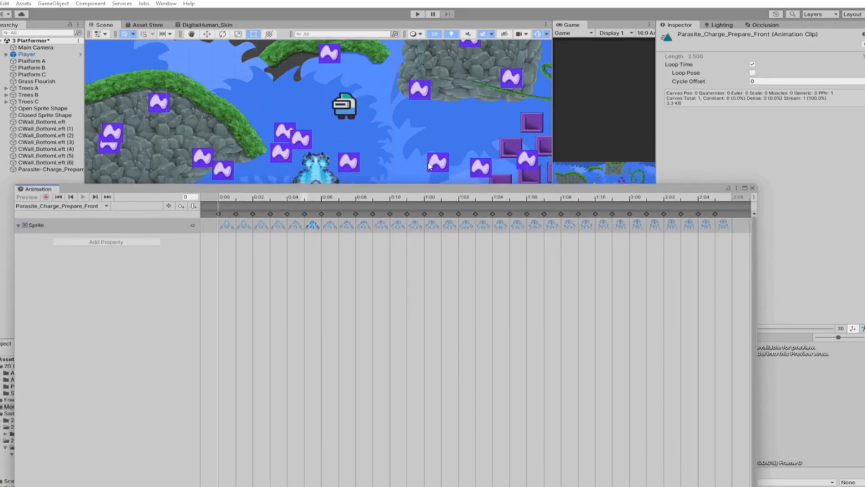
click(752, 188)
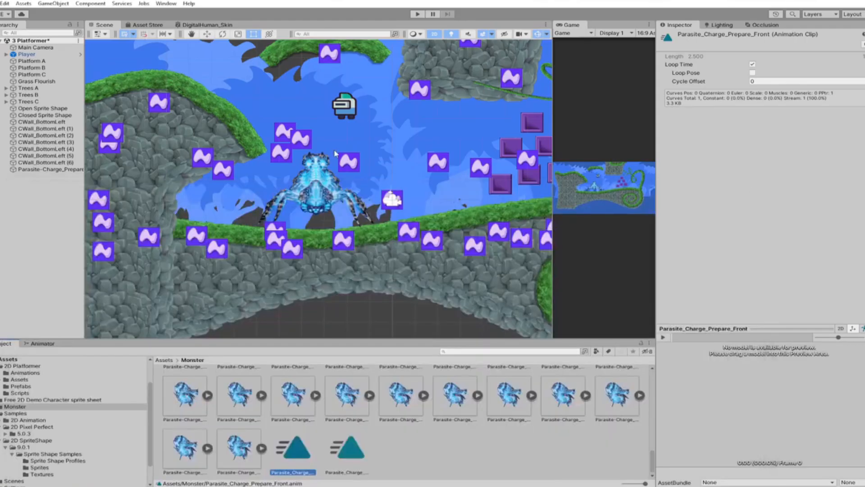
Set the speed of the Parasite_Charge_Prepare_Front state in the Animator controller to 2
click(42, 343)
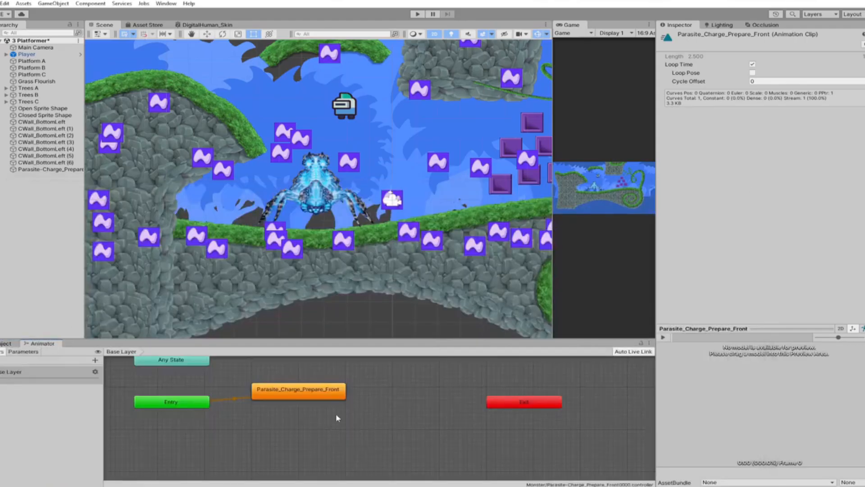
click(303, 389)
double_click(303, 389)
click(321, 393)
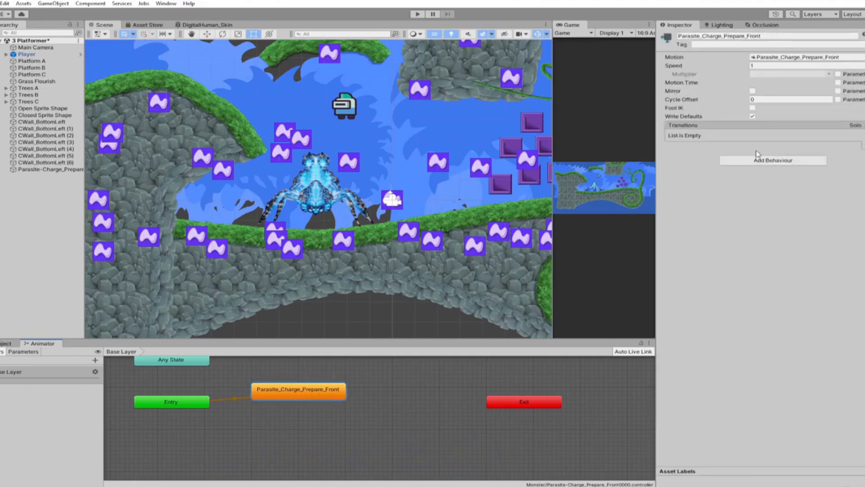
click(706, 68)
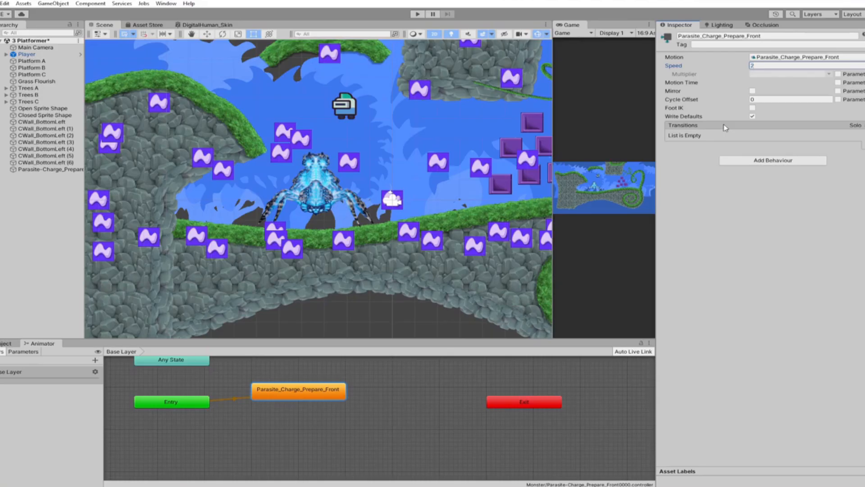
Play-test the platformer scene, moving the player around to check the parasite's animation speed, and stop the game
click(418, 14)
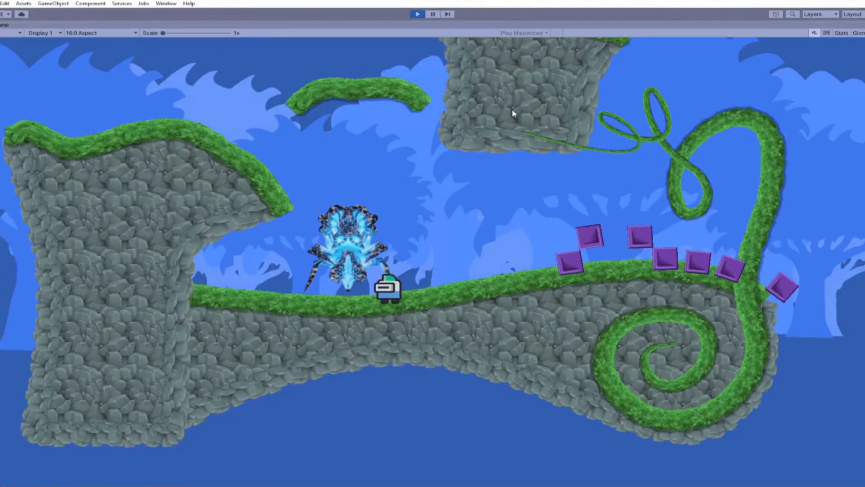
key(Right)
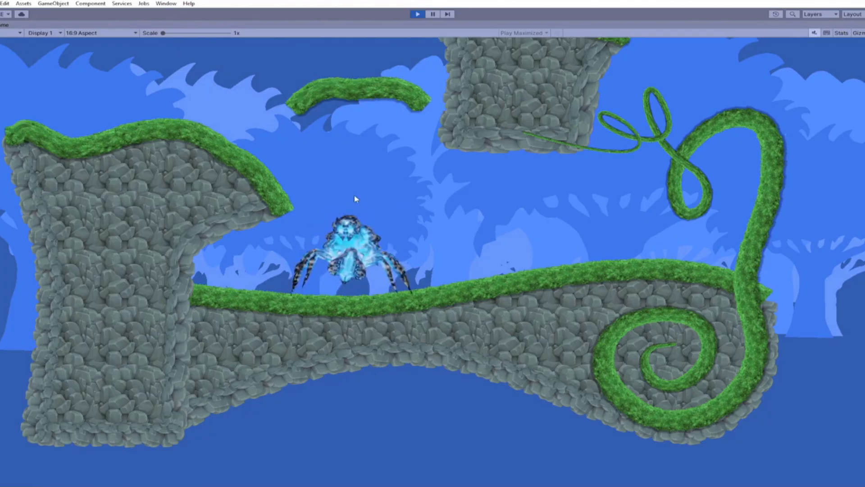
click(417, 14)
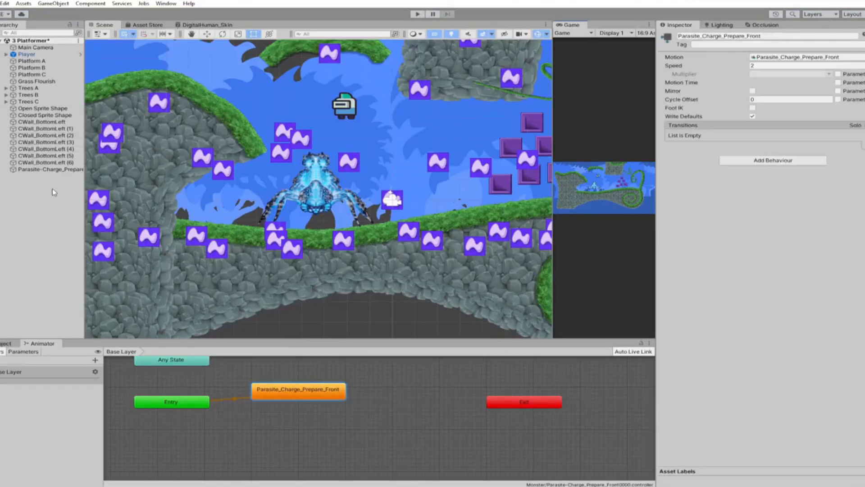
Duplicate the Parasite-Charge_Prepare_Front0000 object and make the copy a child of the original
click(36, 170)
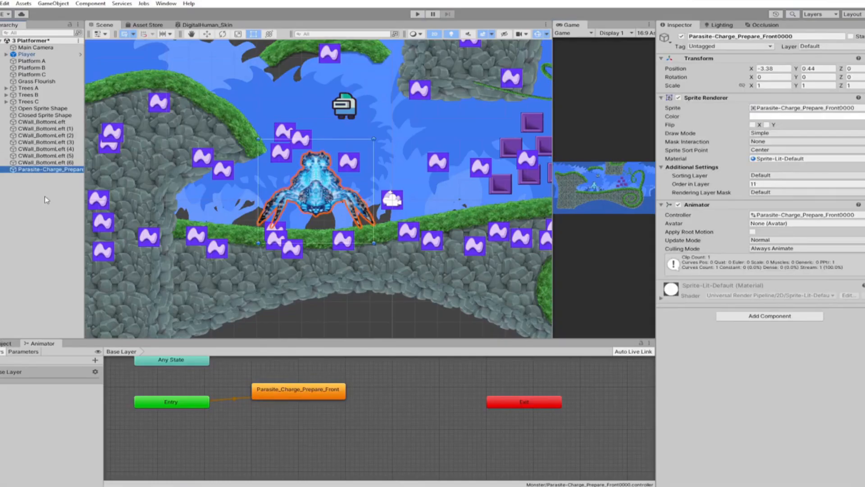
key(ctrl+d)
drag(45, 180, 56, 170)
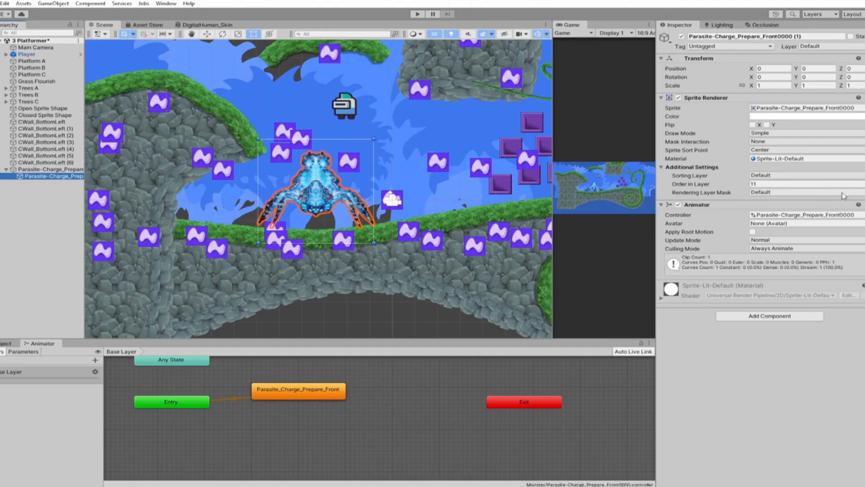
Set the child copy's Order in Layer to 10 and offset it to about X 0.19, Y -0.19
click(773, 185)
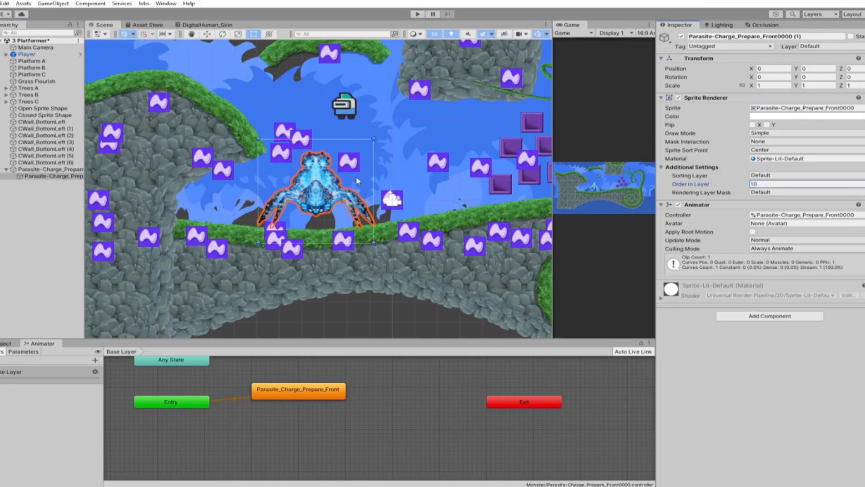
drag(357, 181, 362, 184)
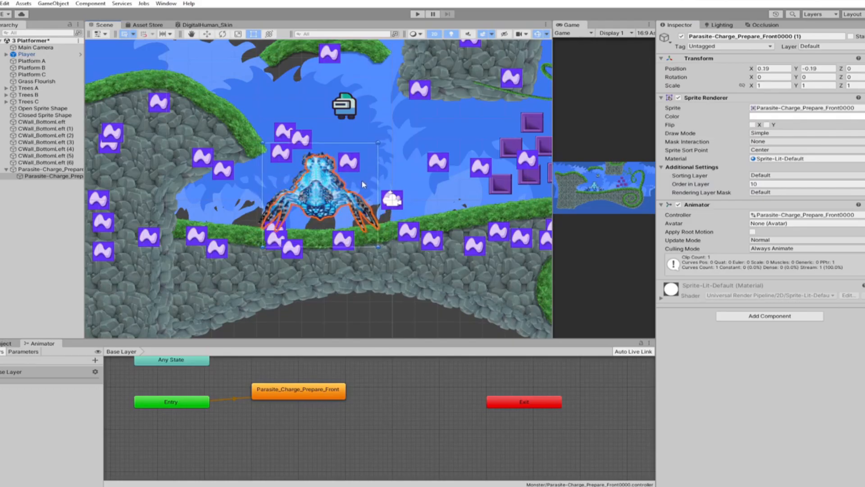
Tint the child copy's sprite black (000000) with an alpha of 43 as a translucent shadow
click(771, 118)
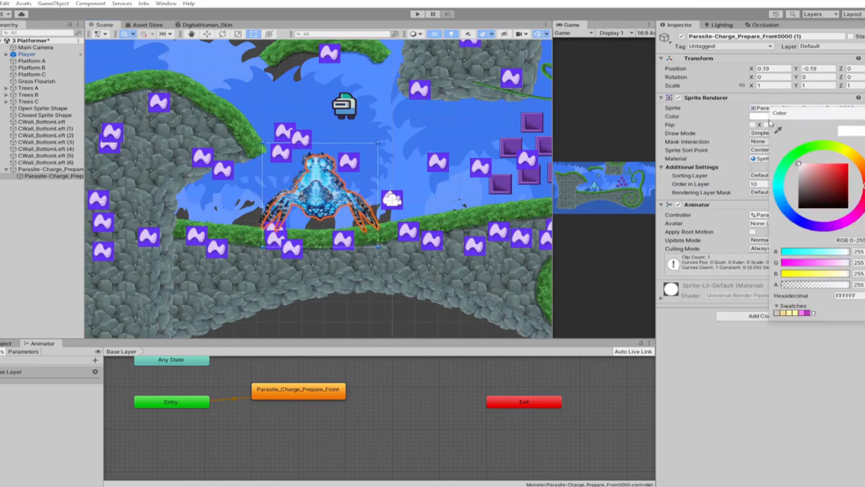
drag(821, 187, 798, 208)
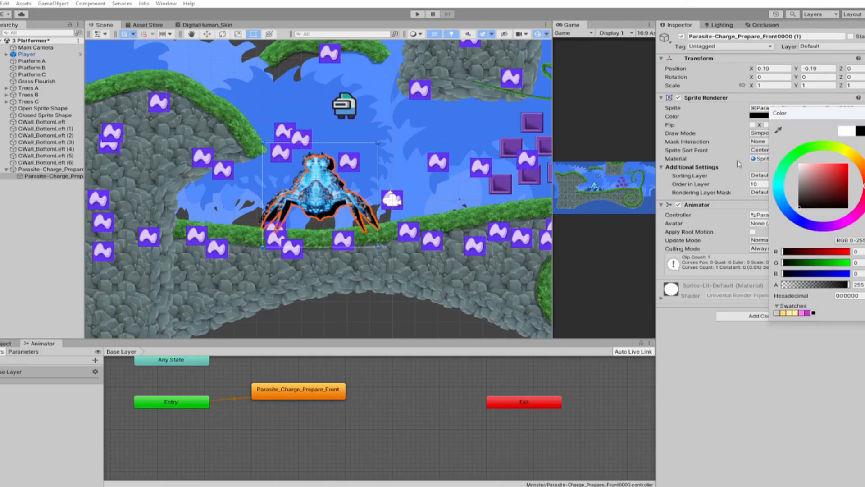
drag(832, 288, 794, 295)
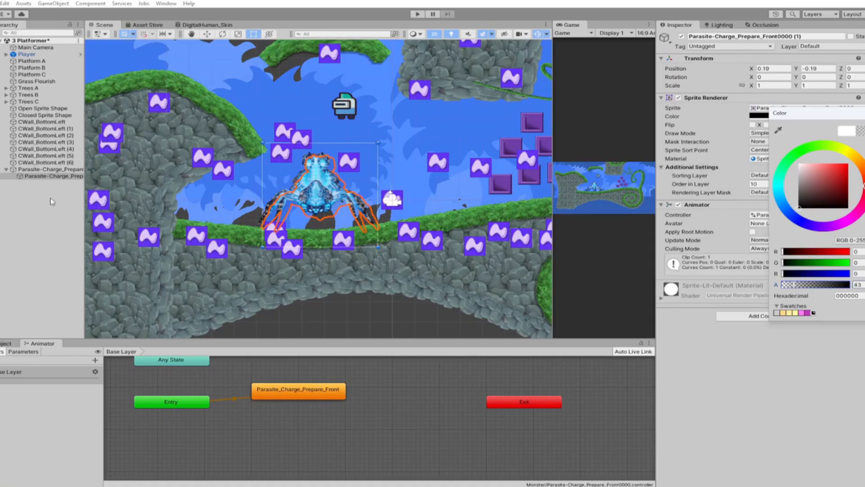
Select the parent parasite object and run the scene to check the sprite together with its shadow copy
click(31, 171)
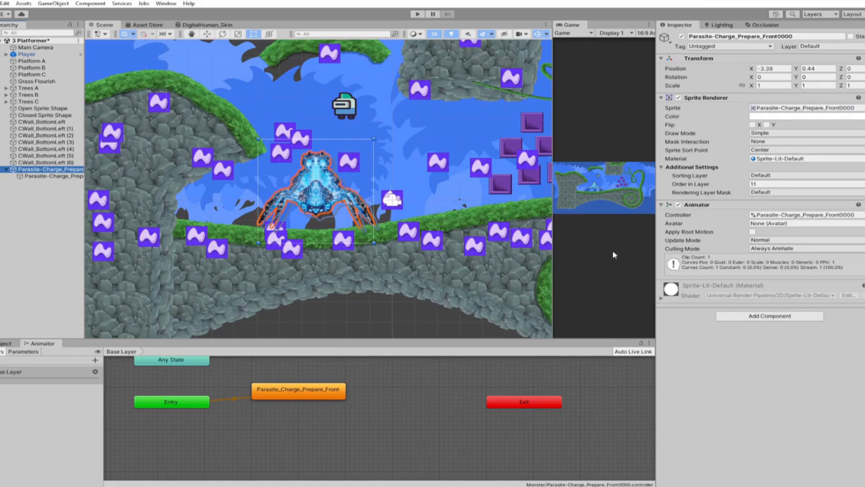
click(418, 14)
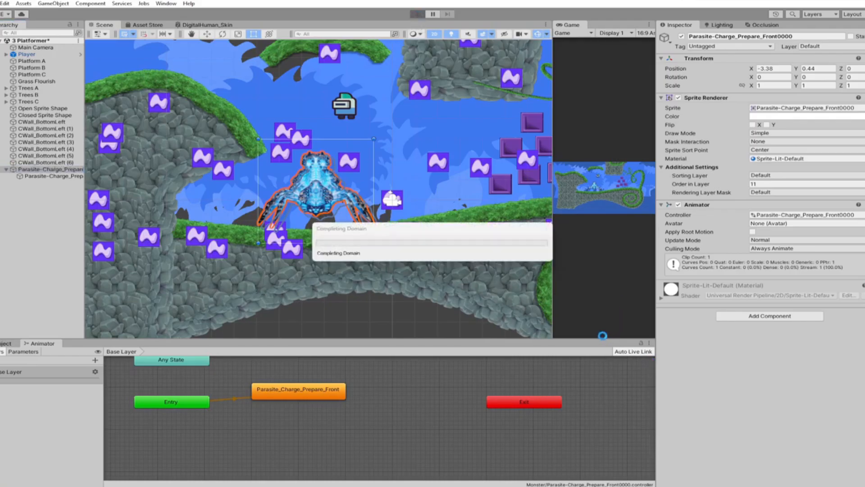